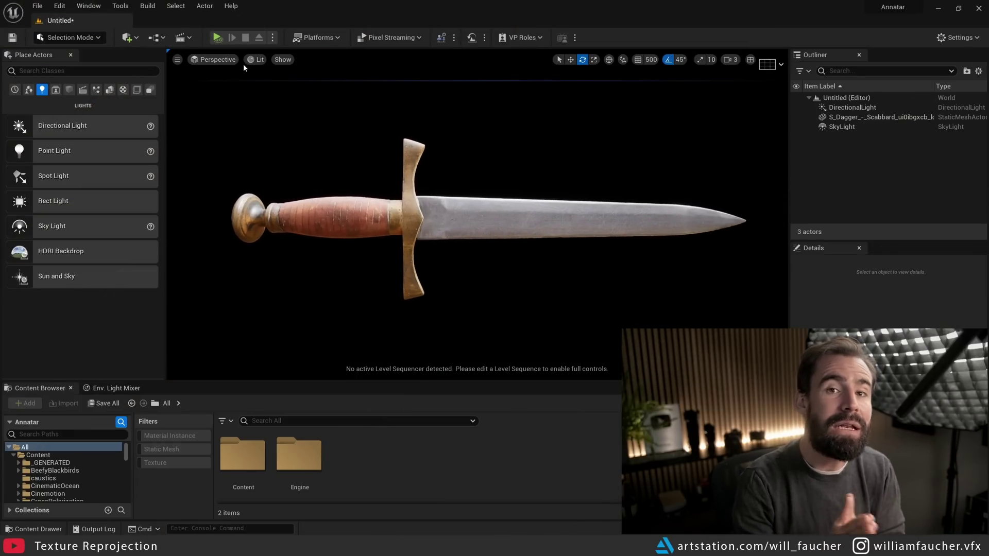
Switch the Unreal viewport from Lit to Wireframe to show the dagger's dense topology.
click(257, 59)
click(287, 111)
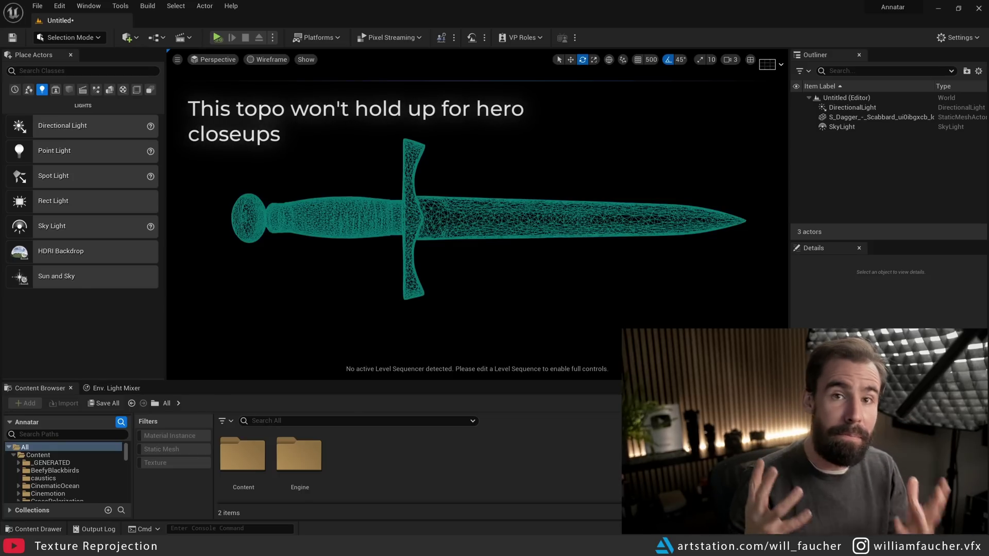
scroll(477, 219, up, 5)
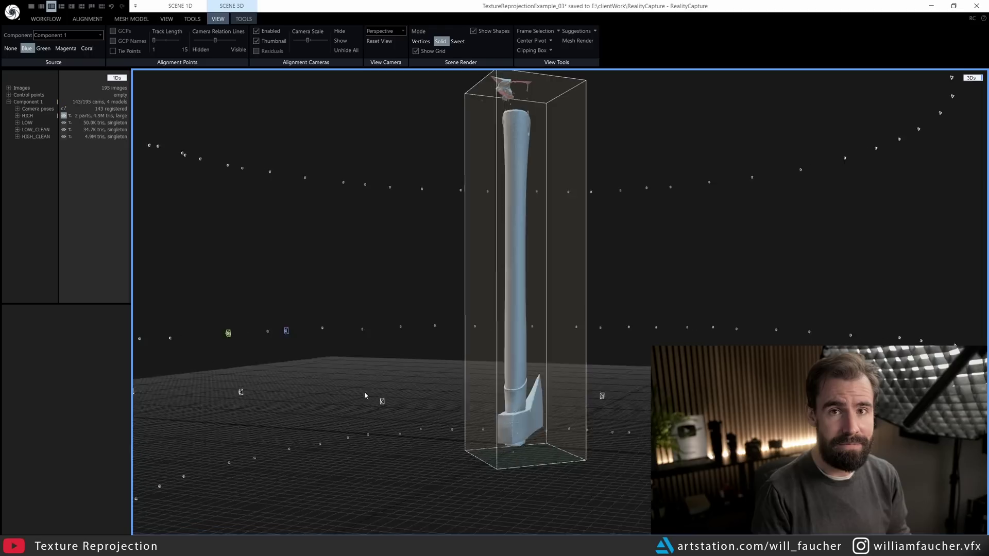
Orbit and zoom around the LOW axe model to inspect its handle and head surfaces.
drag(244, 394, 113, 393)
drag(41, 392, 14, 393)
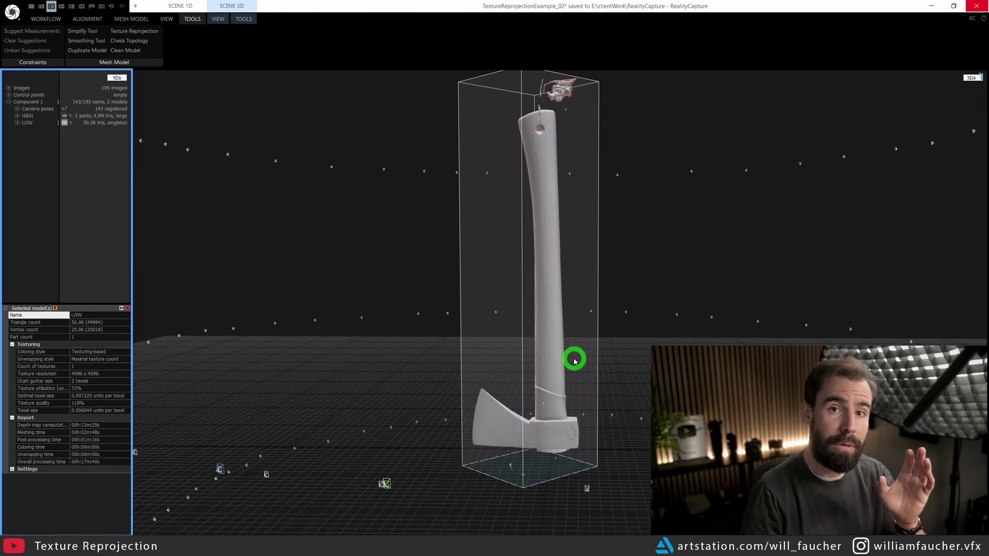
scroll(558, 398, up, 5)
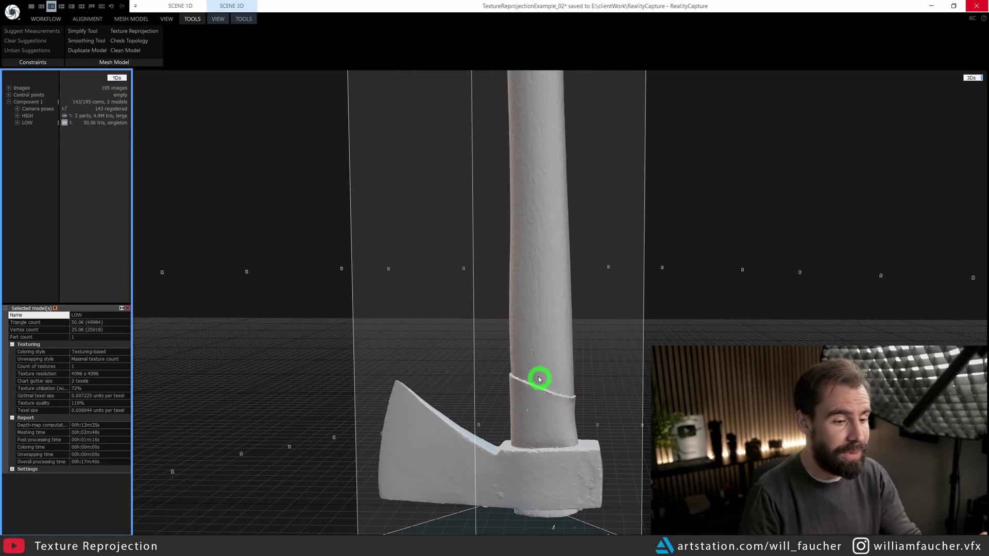
click(497, 356)
drag(529, 355, 576, 349)
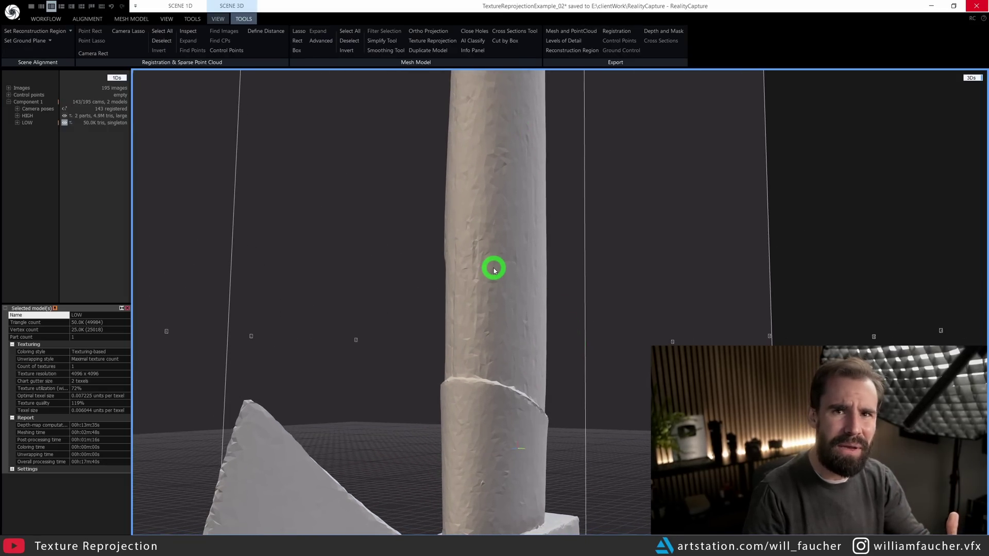
drag(494, 270, 557, 300)
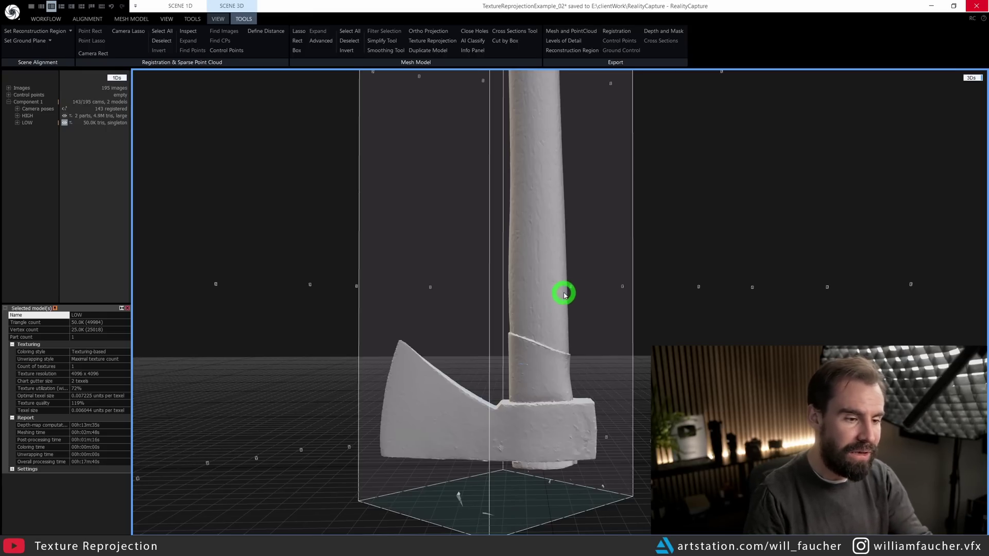
scroll(564, 295, up, 2)
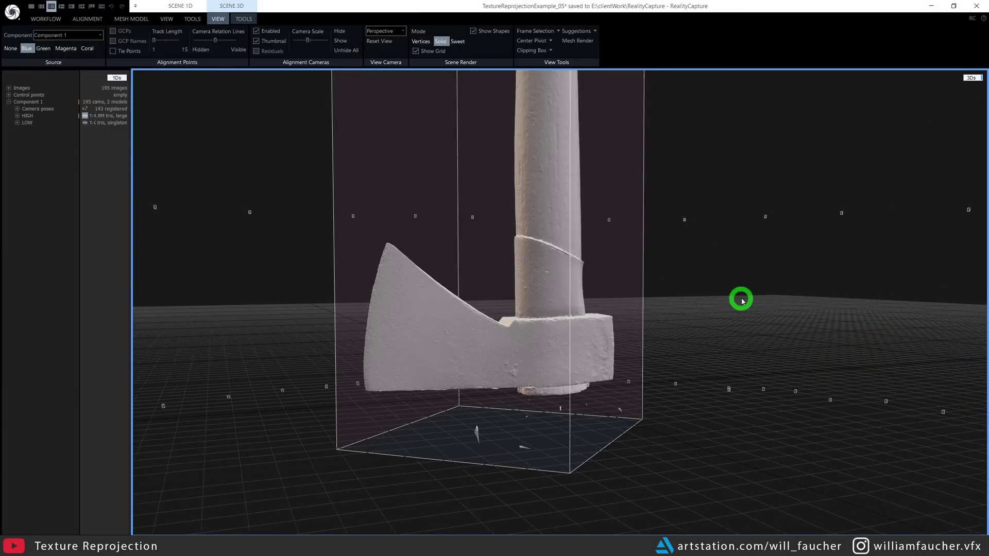
Import a new axe mesh into the scene as Model 1 from the Mesh Model tools.
drag(742, 302, 748, 309)
click(122, 18)
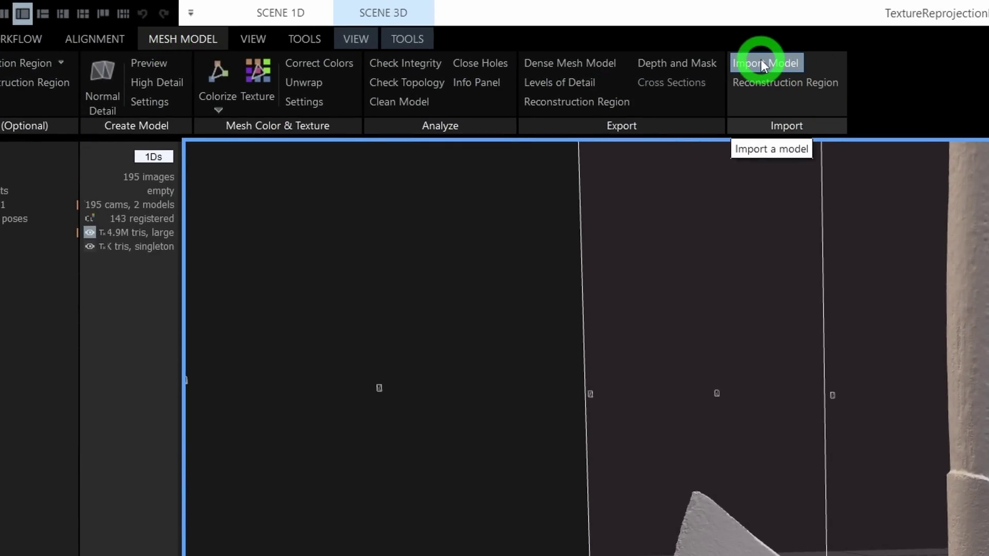
click(761, 61)
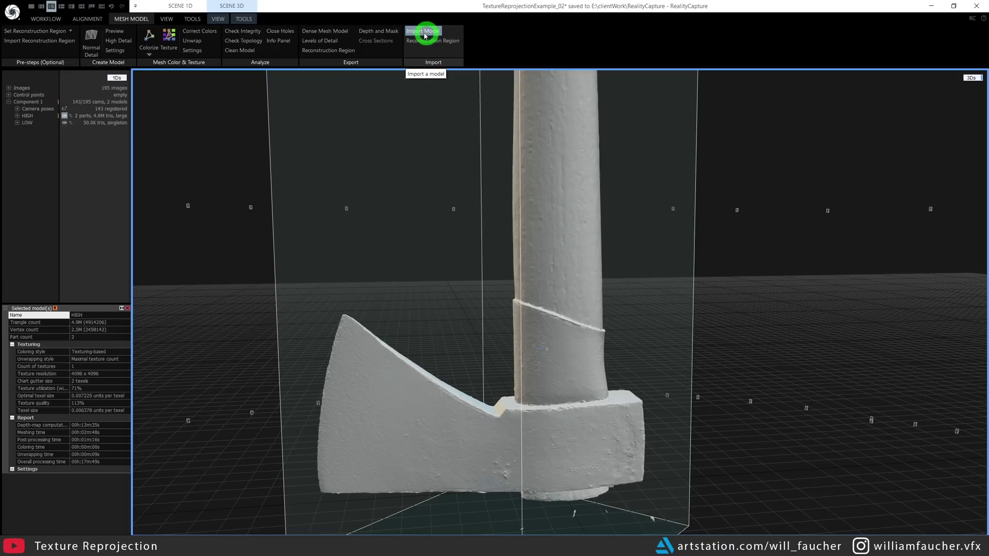
drag(654, 332, 462, 351)
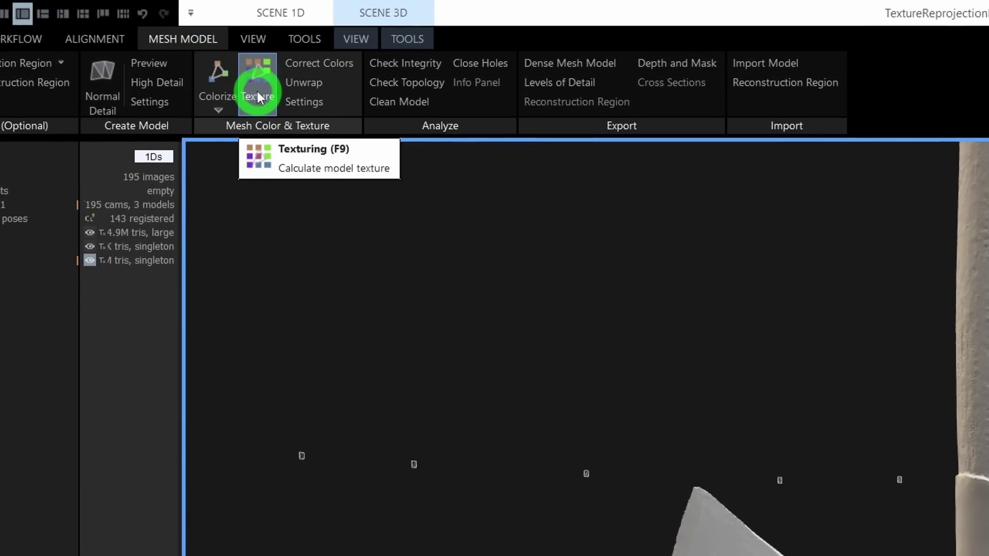
Texture Model 1 at 4096 x 4096, then select and inspect Model 2.
click(257, 91)
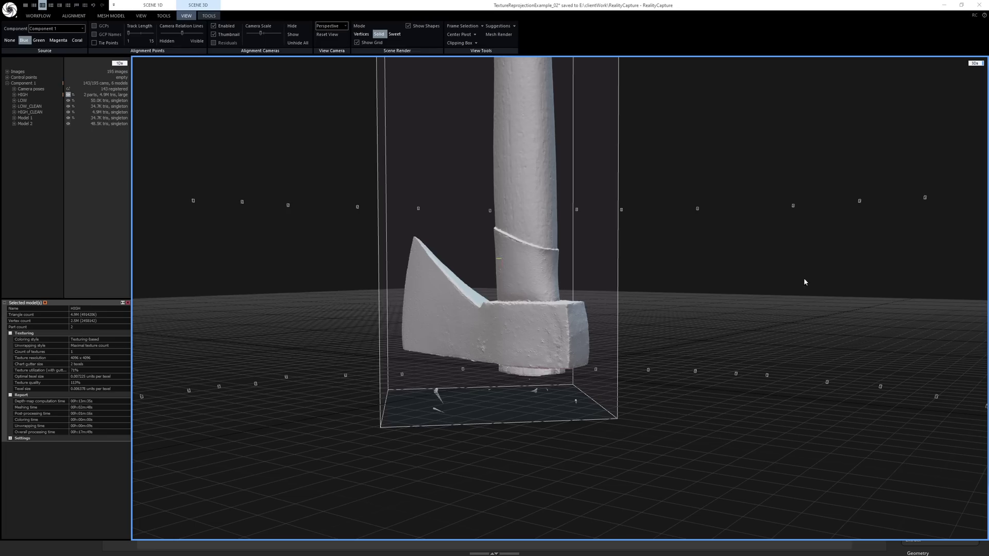
drag(803, 277, 528, 241)
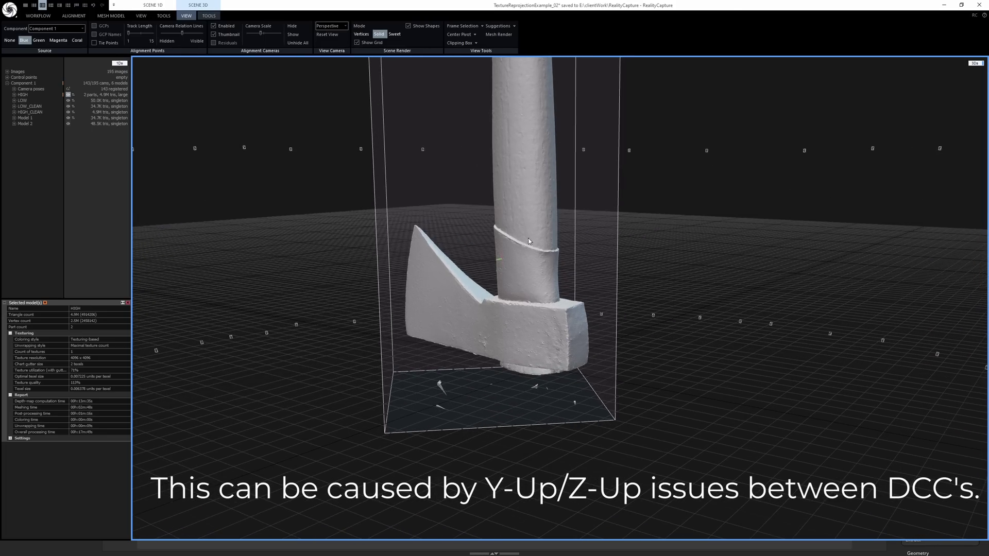
click(26, 124)
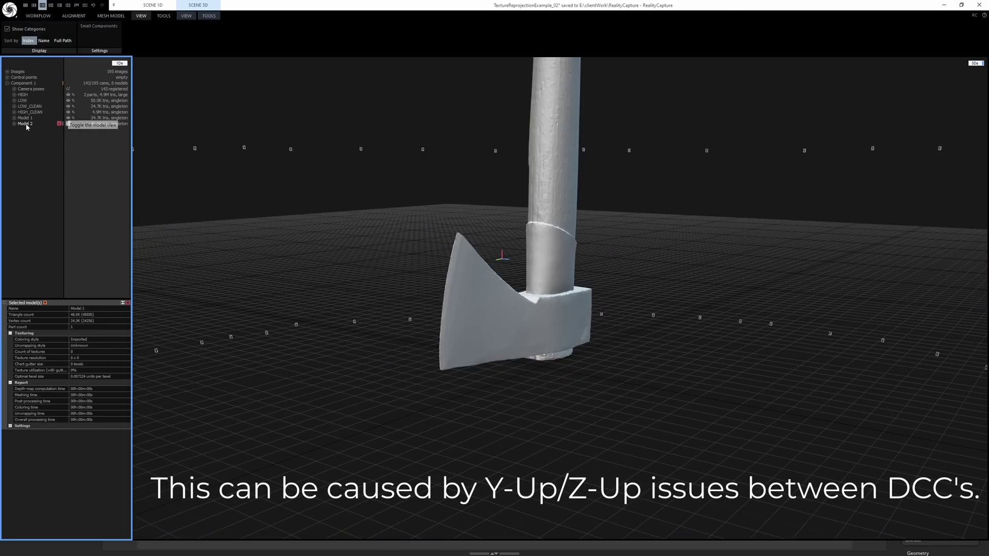
drag(509, 235, 225, 163)
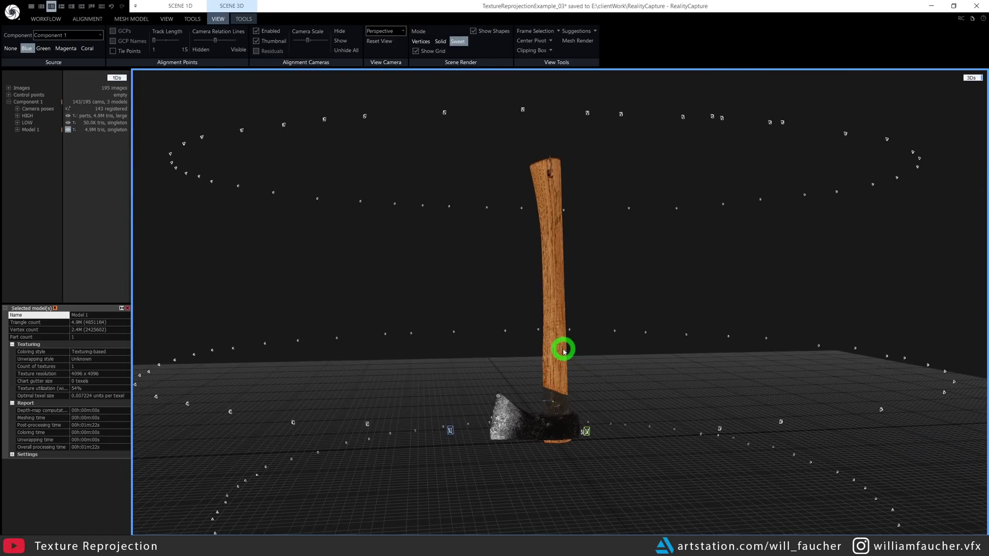
Change Model 1's name in Selected model(s) to HIGH_CLEAN.
drag(575, 362, 592, 291)
click(25, 130)
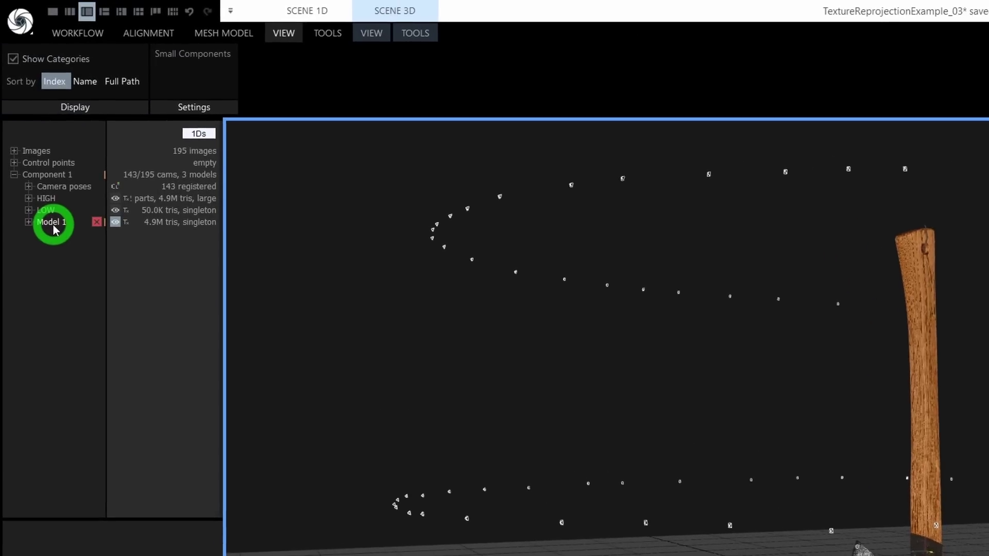
double_click(148, 536)
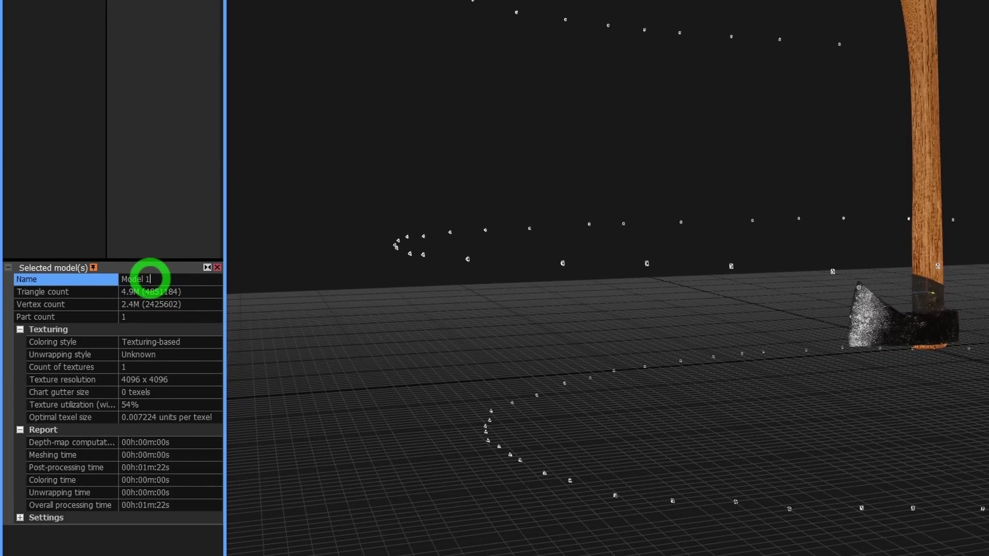
drag(149, 279, 122, 279)
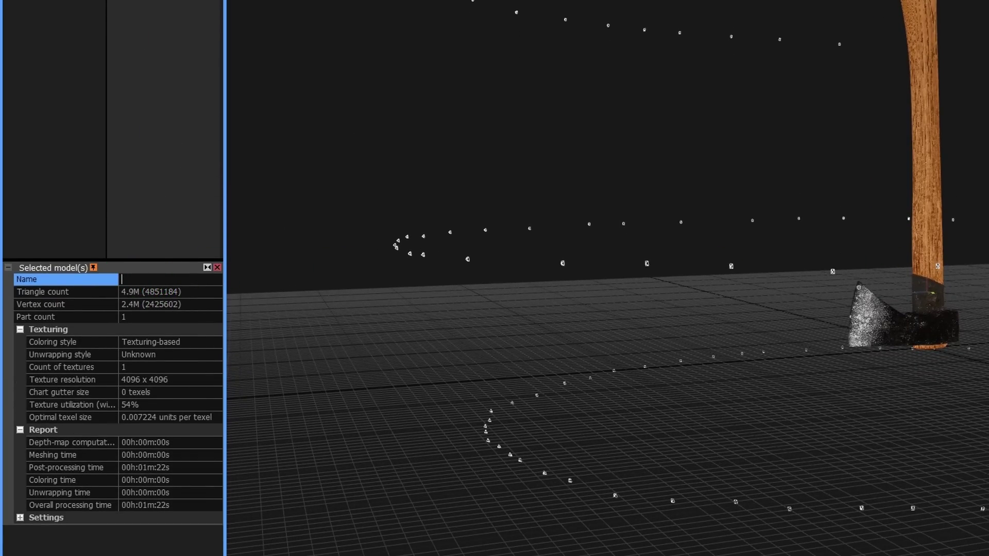
text(HIGH_CLEAN)
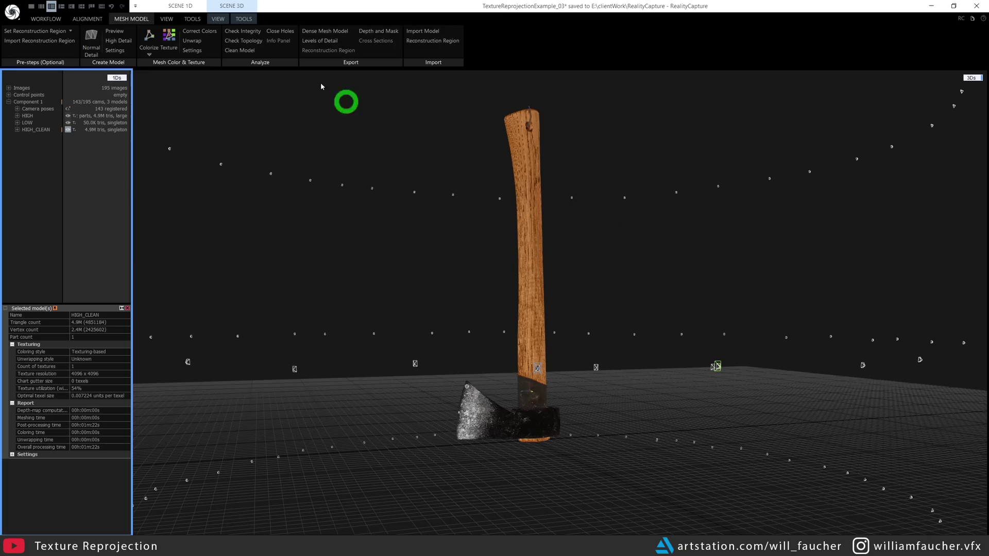
Simplify HIGH_CLEAN to a 50 000-triangle target with the Simplify Tool.
click(46, 19)
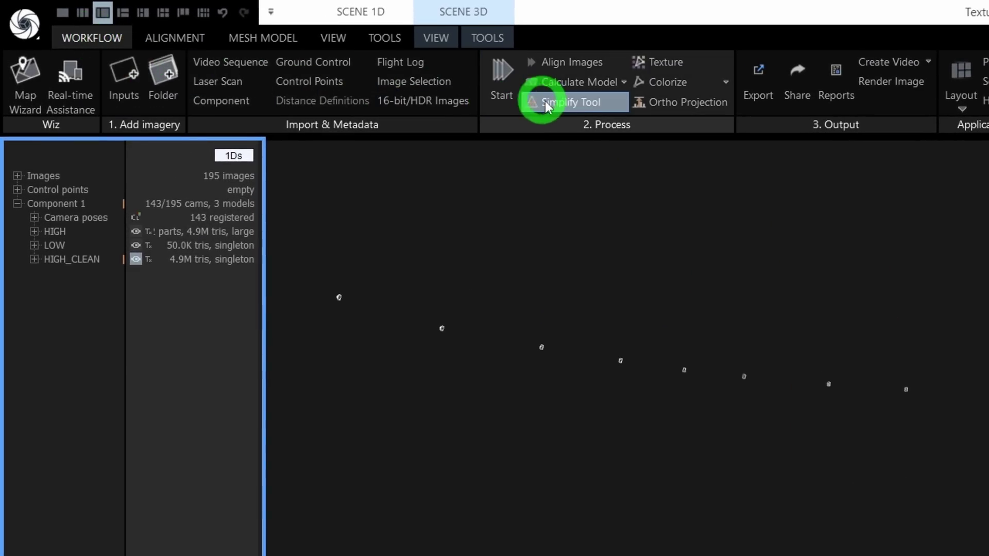
click(72, 322)
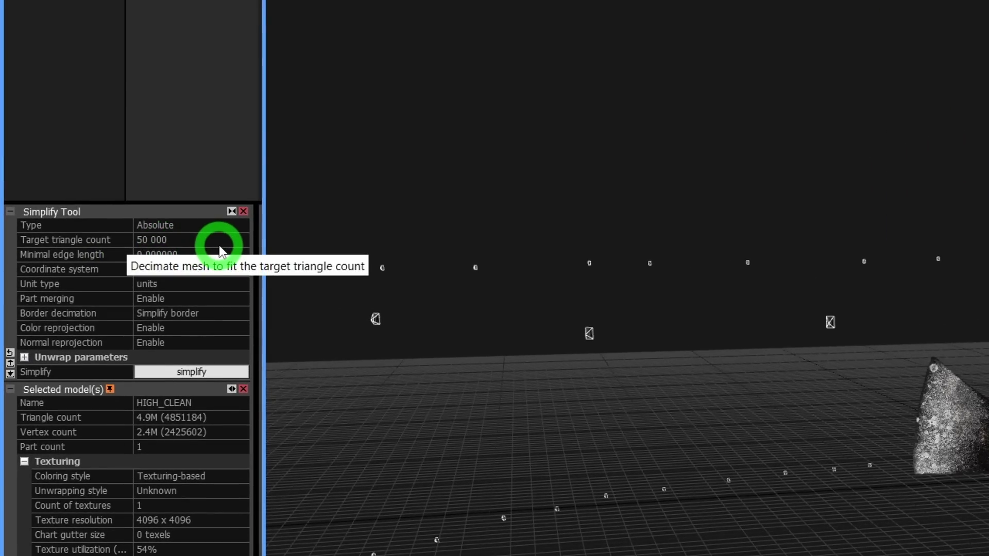
click(197, 375)
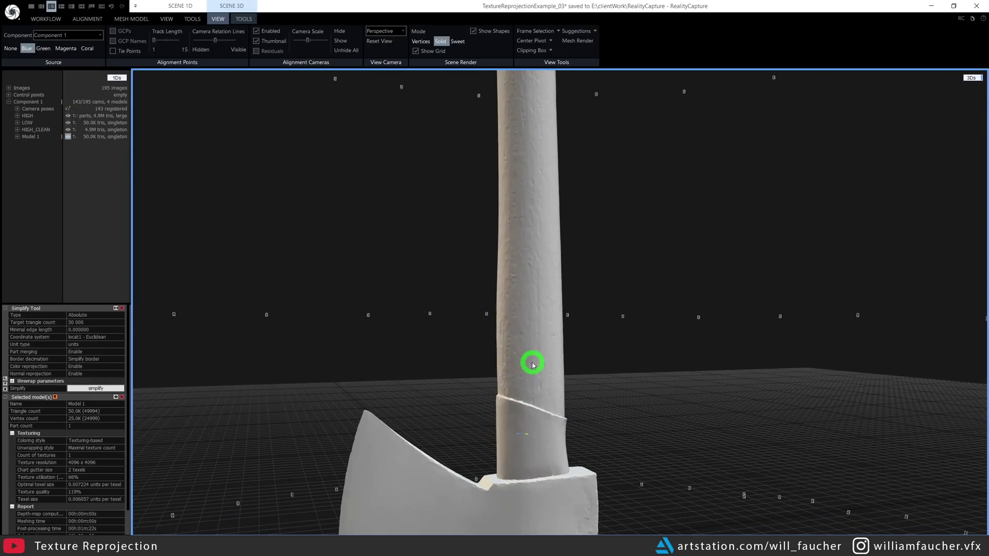
scroll(532, 365, up, 2)
mouse_move(544, 376)
mouse_down()
mouse_move(554, 399)
mouse_move(581, 391)
mouse_move(545, 391)
mouse_up()
scroll(545, 391, down, 2)
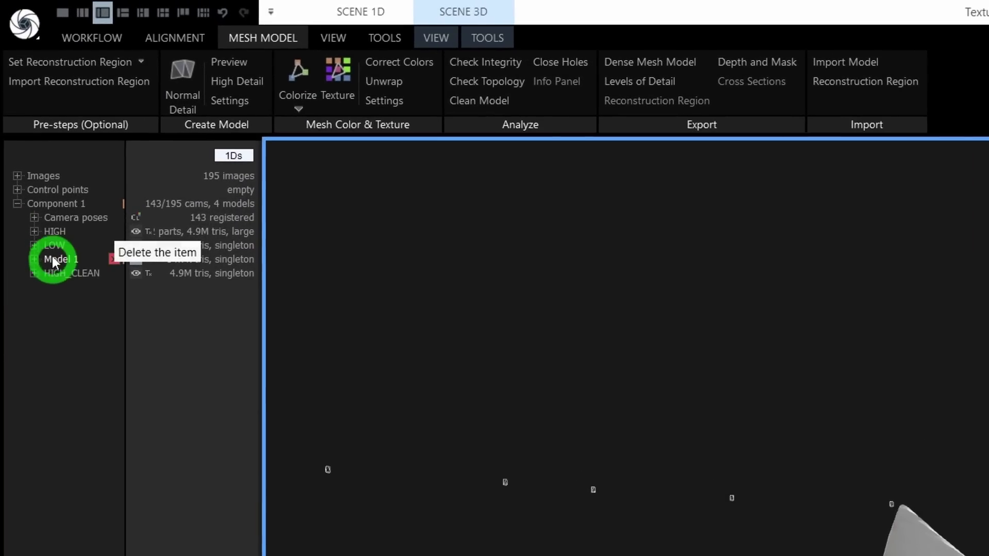
Rename the new retopologized Model 1 to LOW_CLEAN.
click(25, 130)
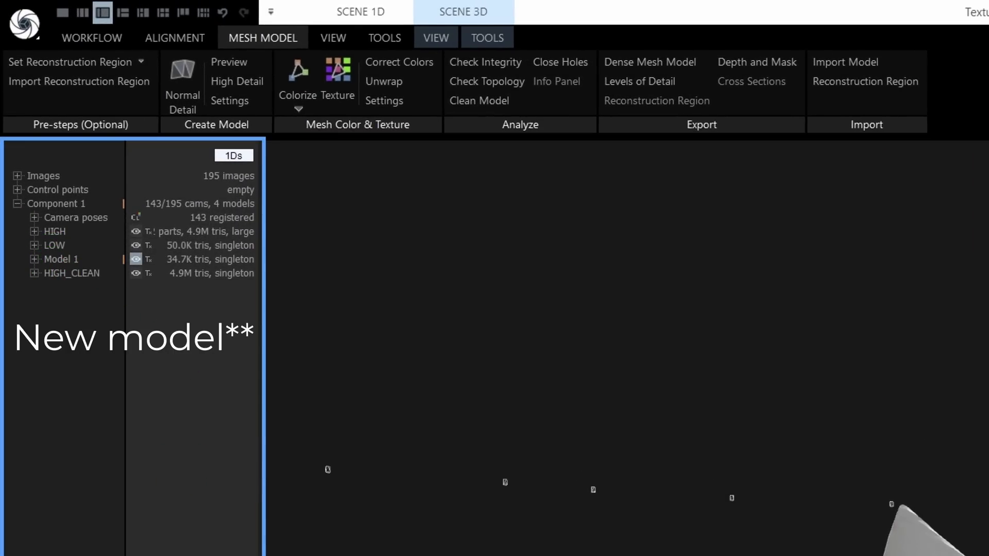
click(78, 555)
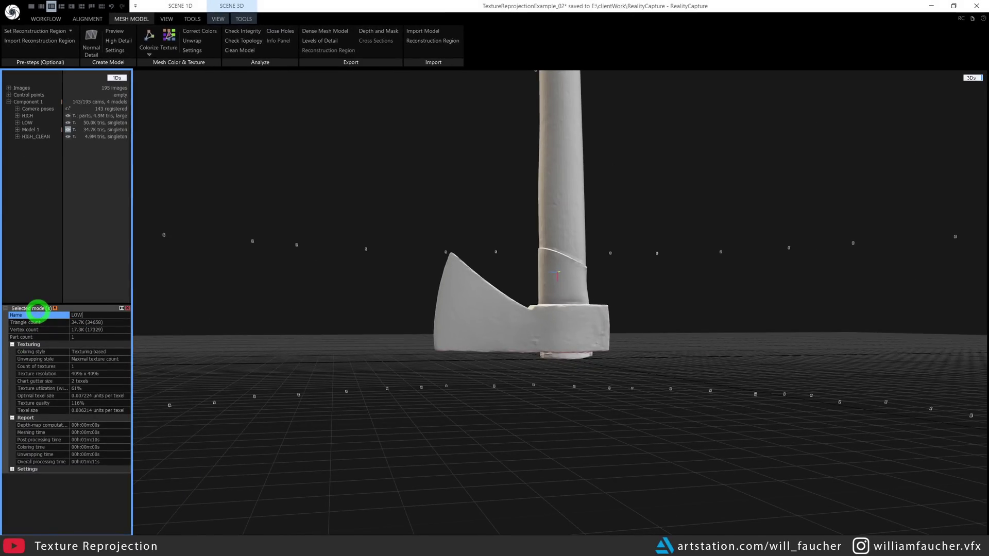
text(LOW_C)
text(LEN)
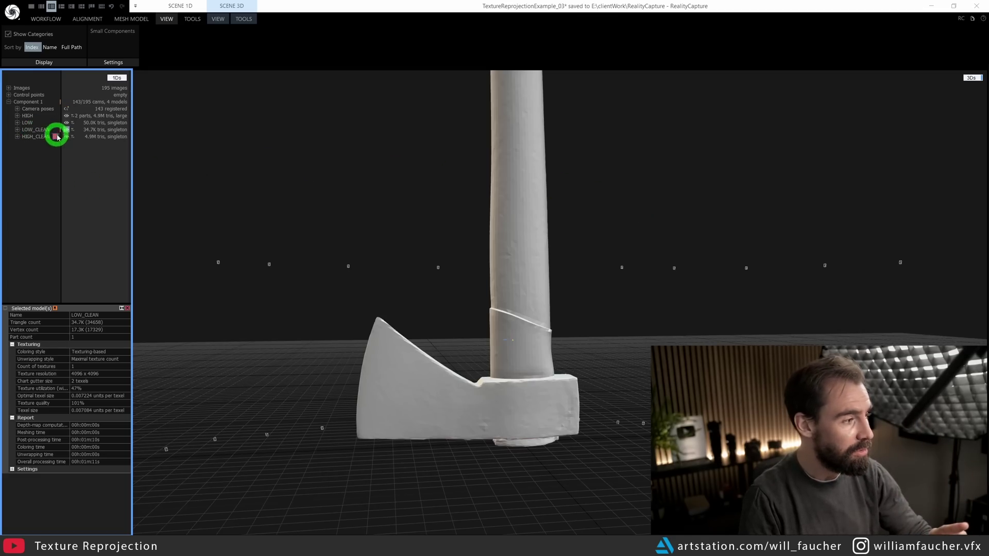
Toggle between HIGH_CLEAN and LOW_CLEAN to compare the two axe meshes.
click(67, 137)
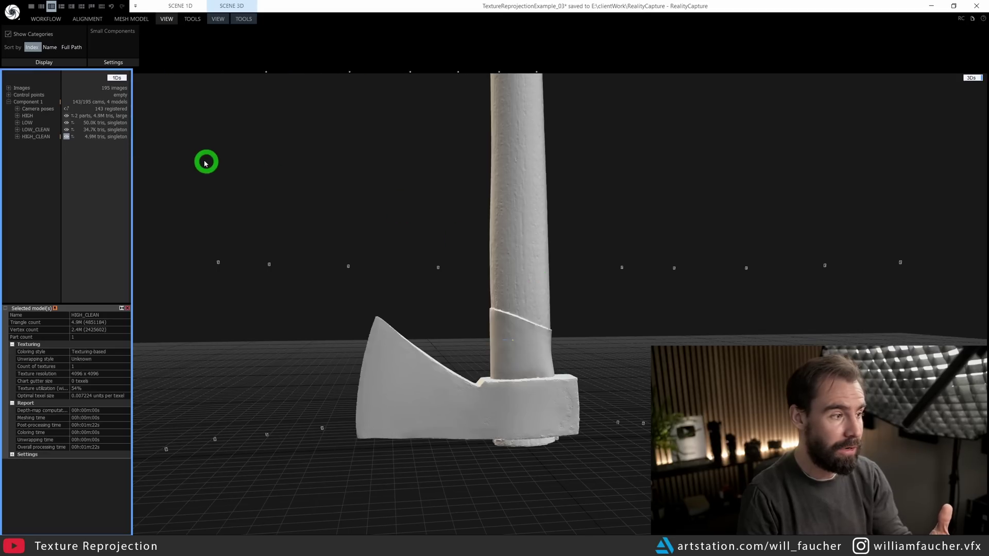
click(66, 131)
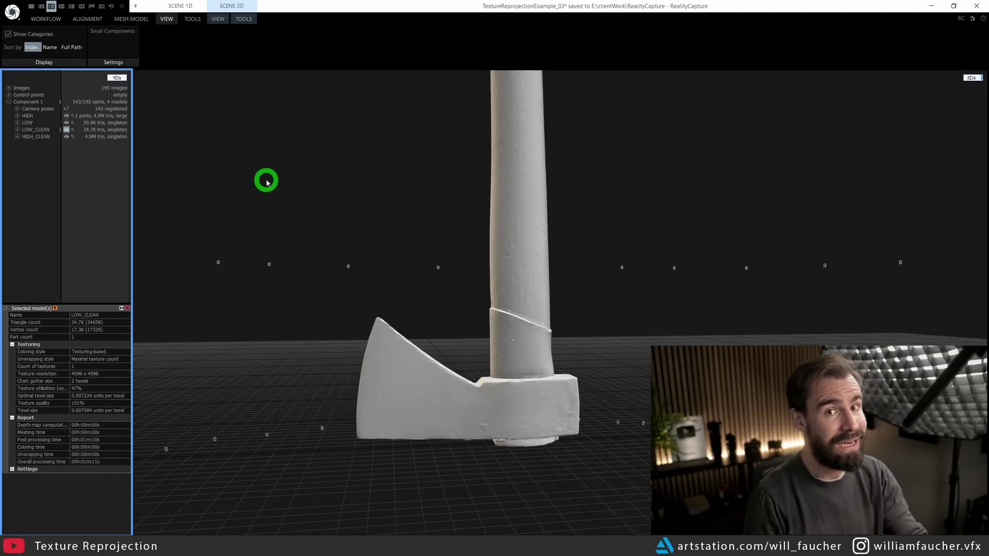
drag(219, 94, 469, 235)
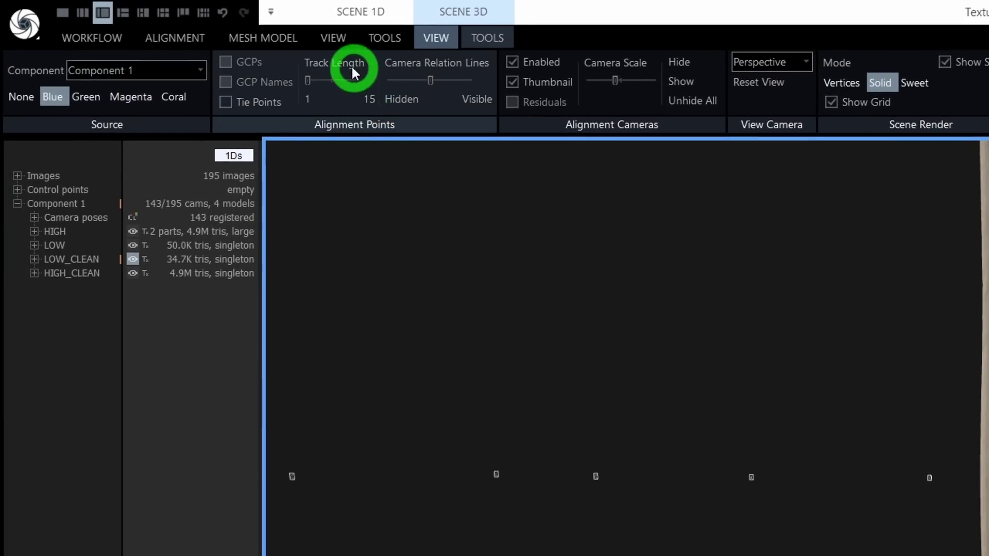
Unwrap LOW_CLEAN with new UVs, confirming replacement of its existing texture.
click(145, 19)
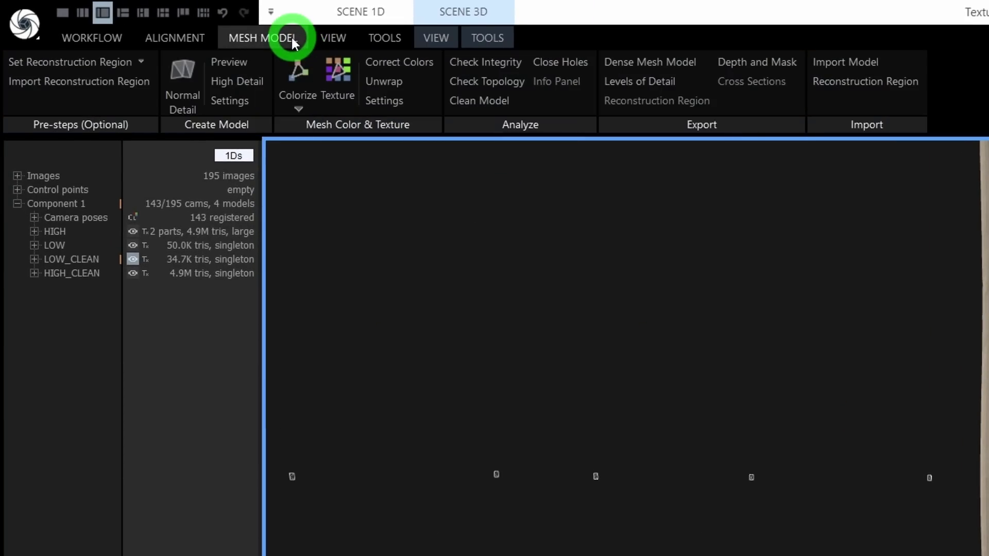
click(381, 82)
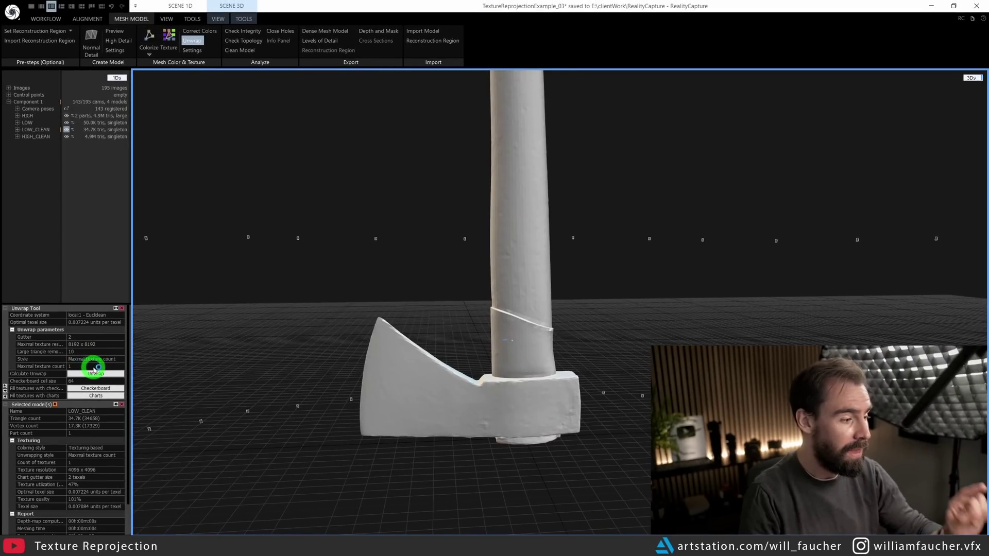
click(95, 372)
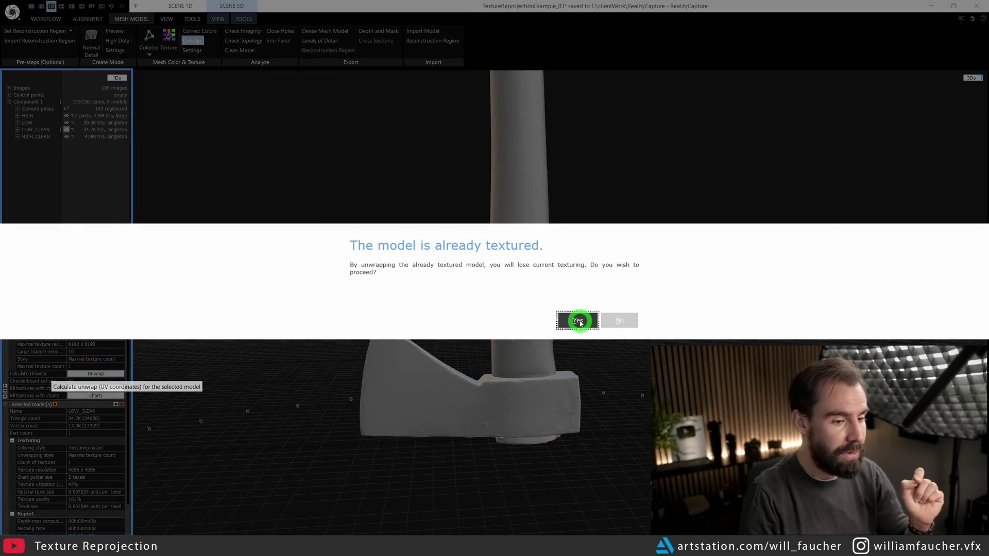
click(579, 322)
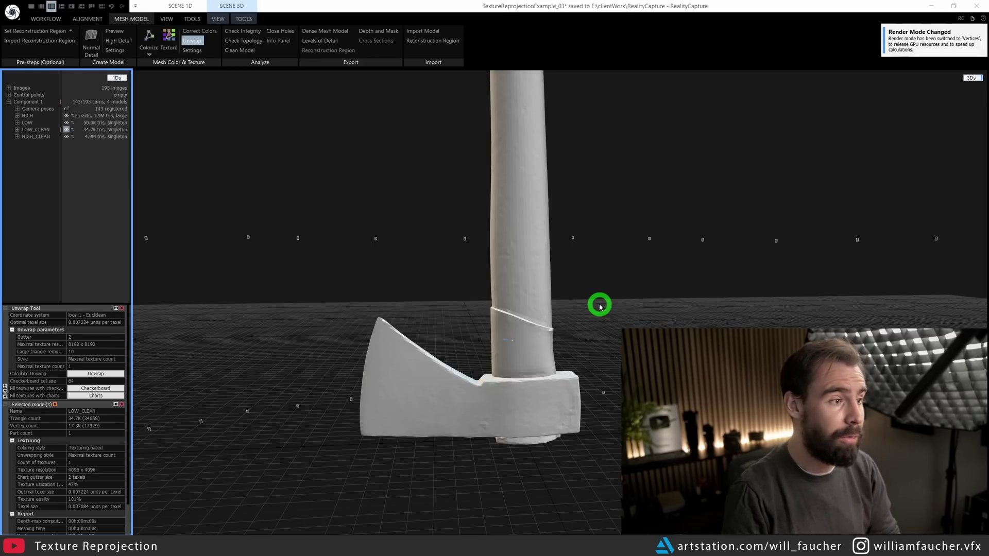
Set the render mode to Sweet to show the axe's checkerboard texture.
click(219, 20)
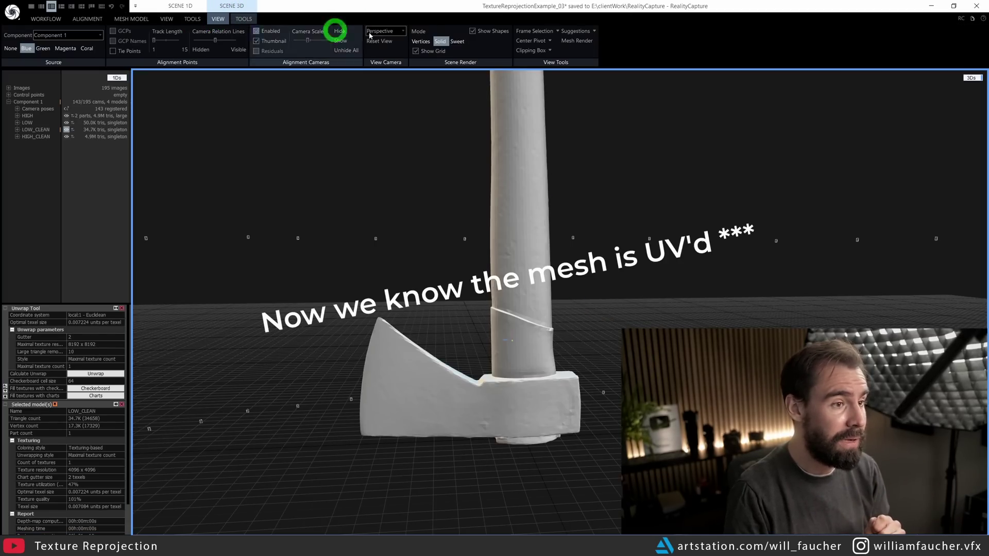
click(456, 41)
drag(549, 283, 515, 333)
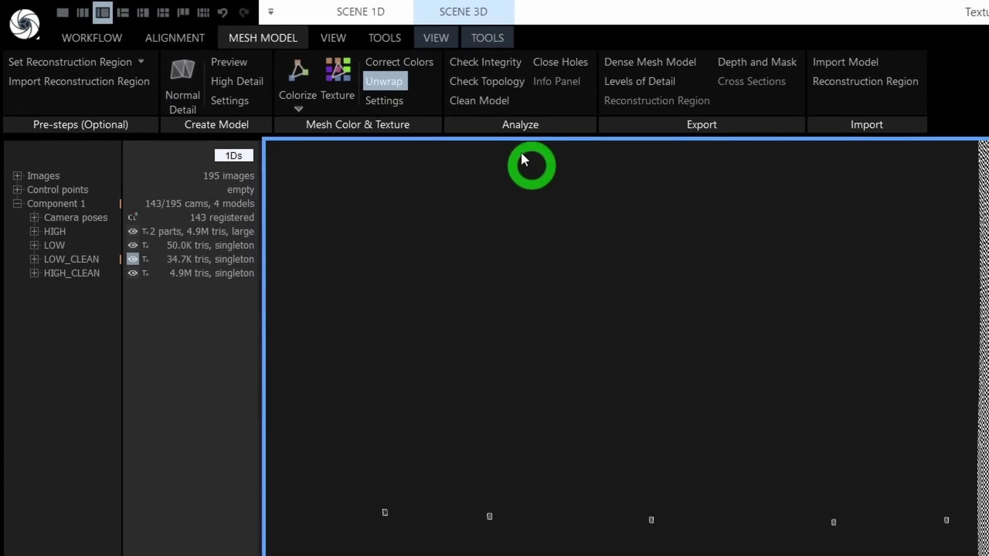
Start a Texture Reprojection with HIGH_CLEAN as the source model.
click(393, 37)
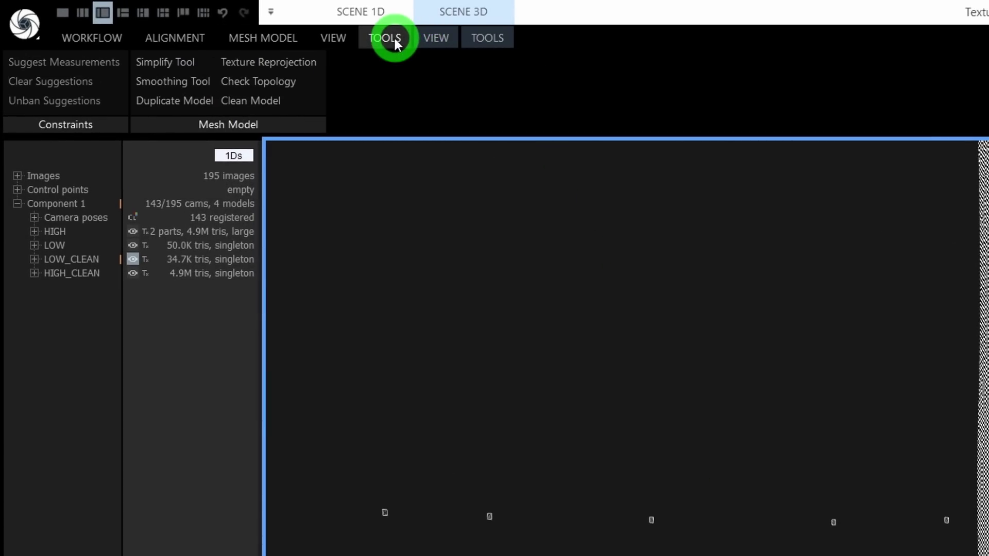
click(274, 66)
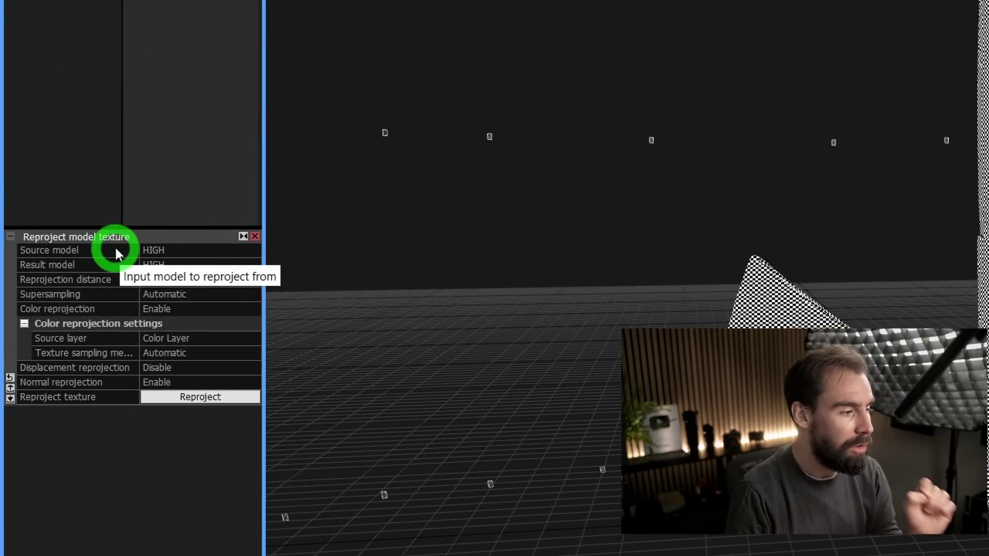
click(213, 252)
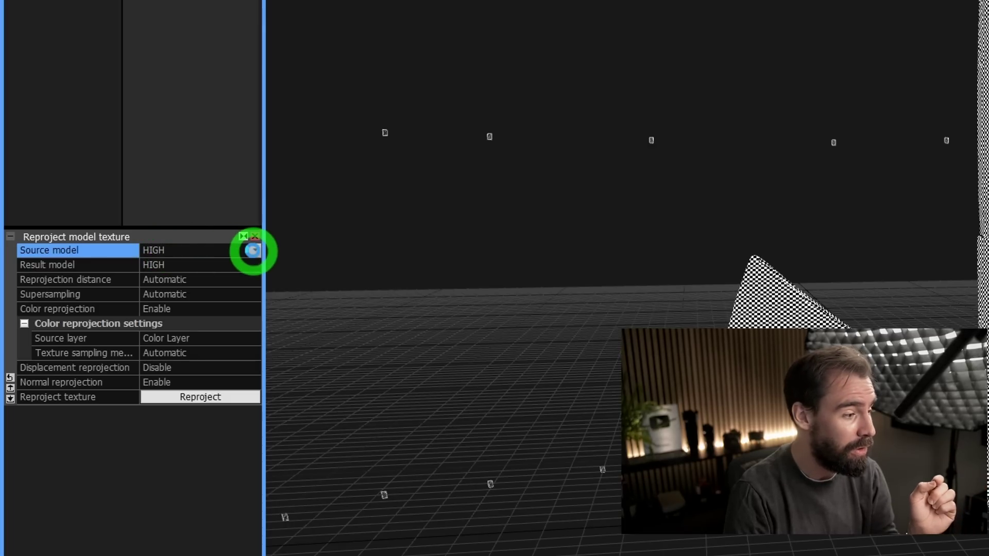
click(255, 252)
click(195, 300)
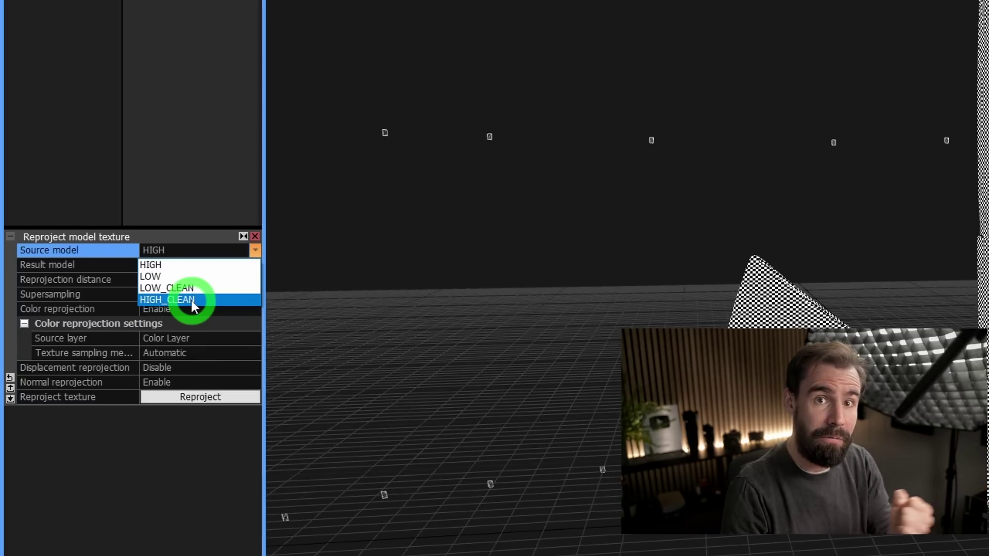
click(193, 301)
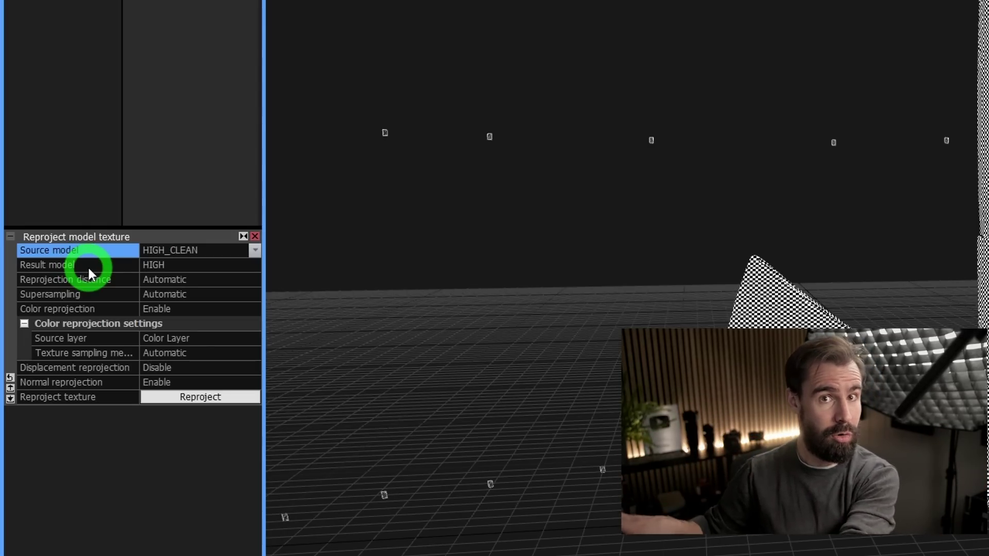
click(254, 265)
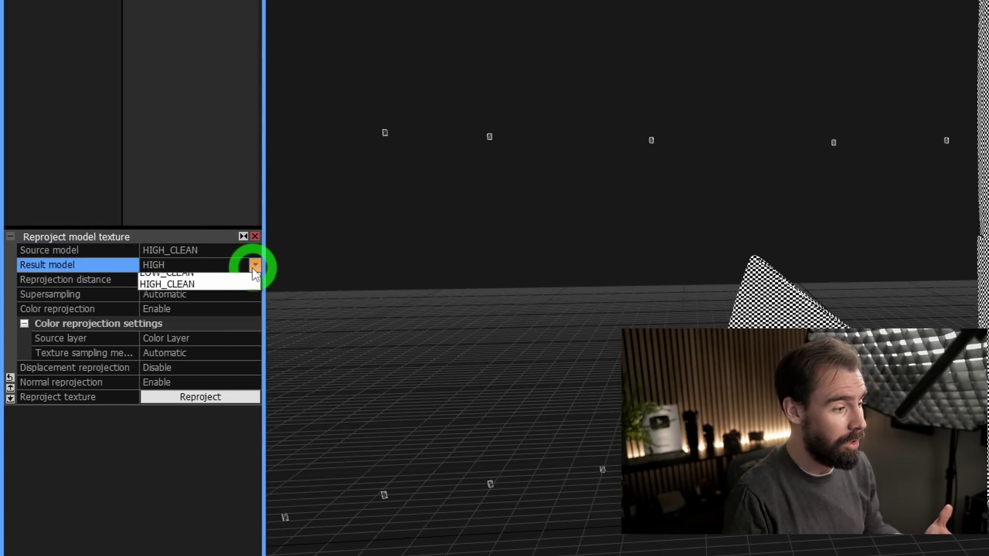
click(219, 303)
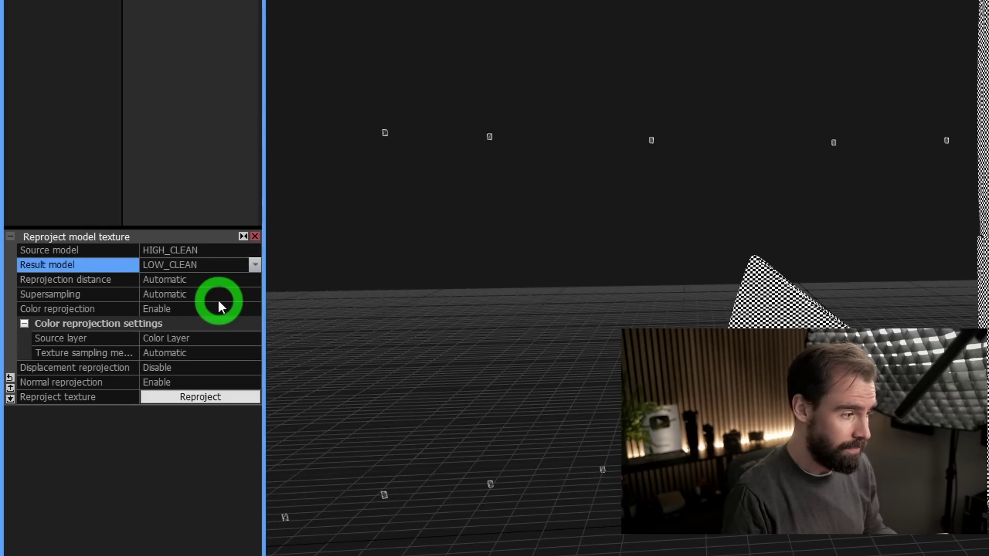
click(75, 282)
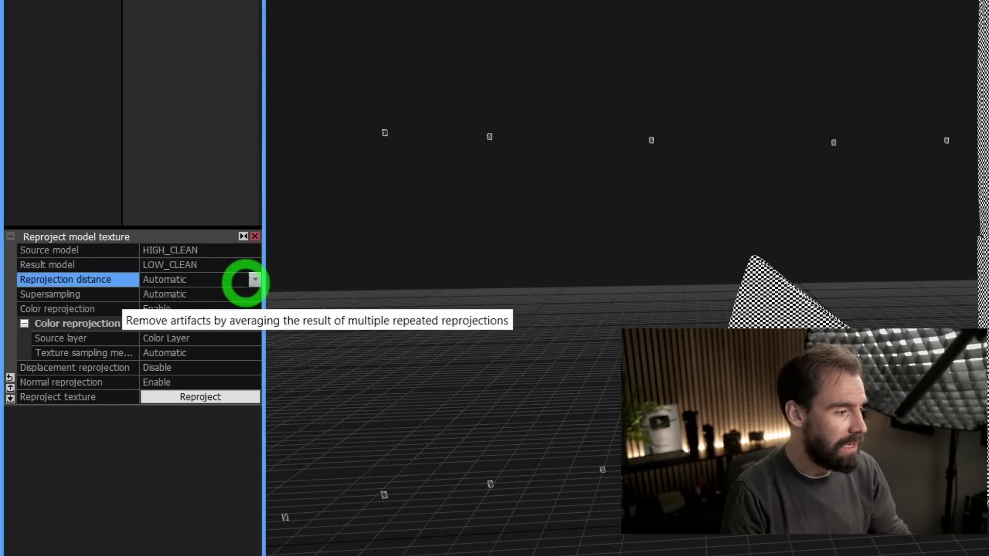
click(255, 279)
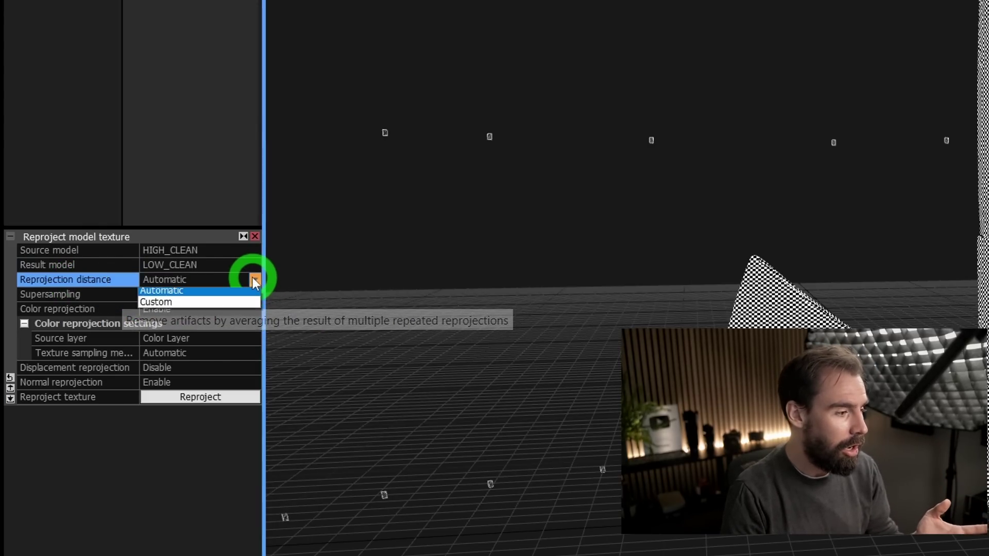
click(220, 308)
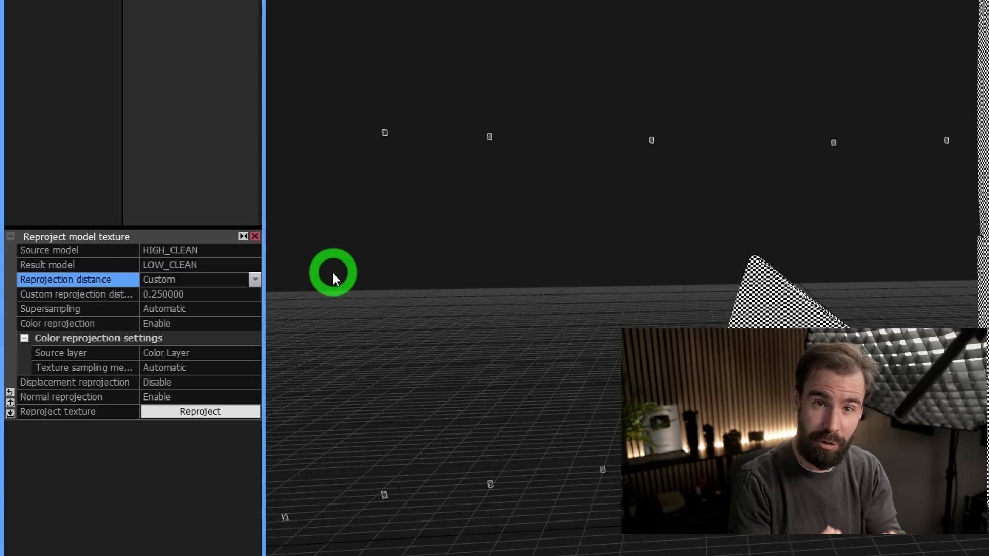
click(255, 279)
click(255, 291)
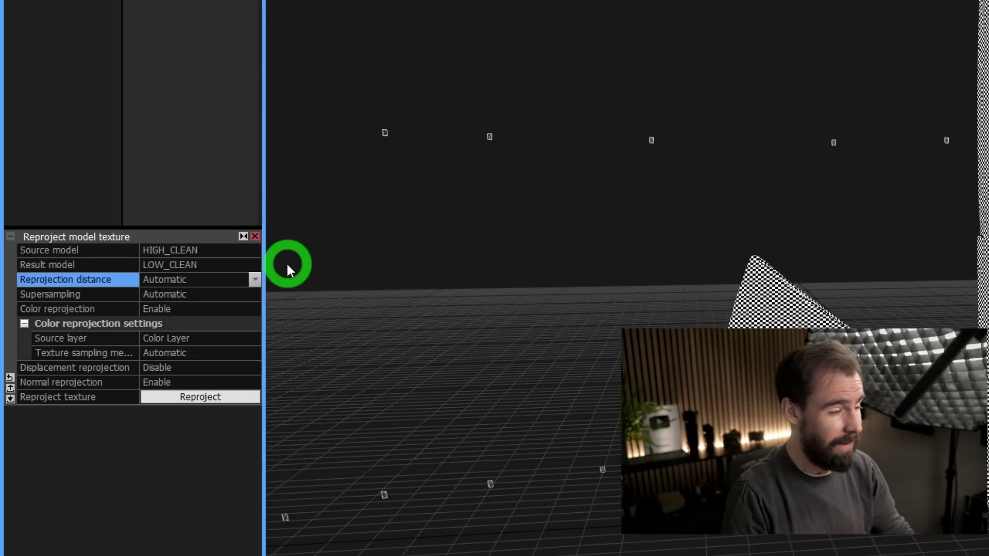
click(45, 294)
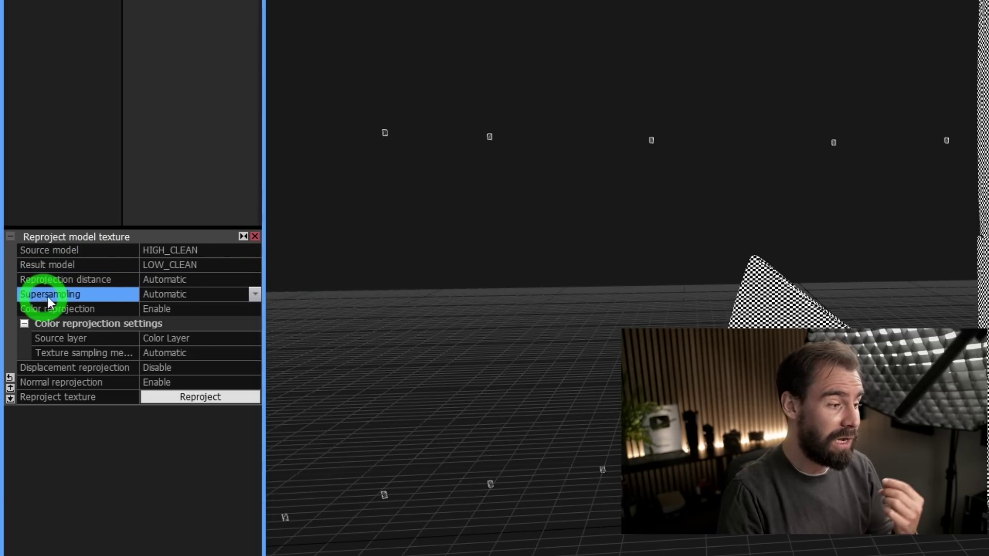
click(254, 296)
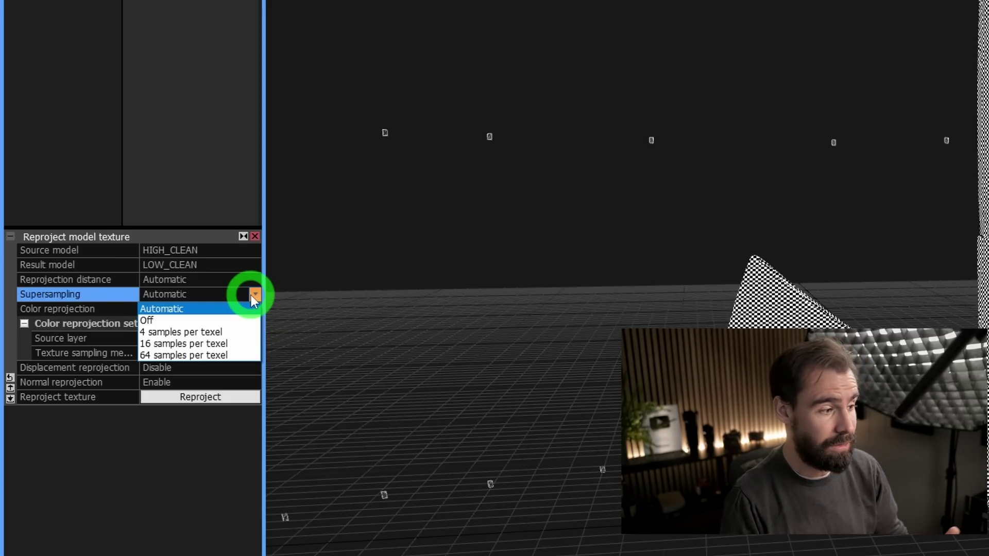
click(212, 311)
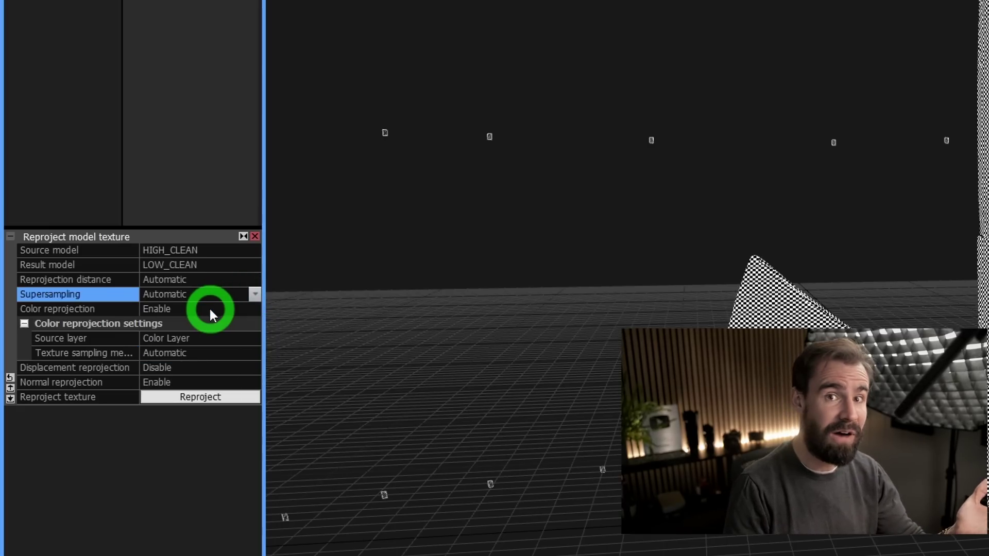
click(73, 309)
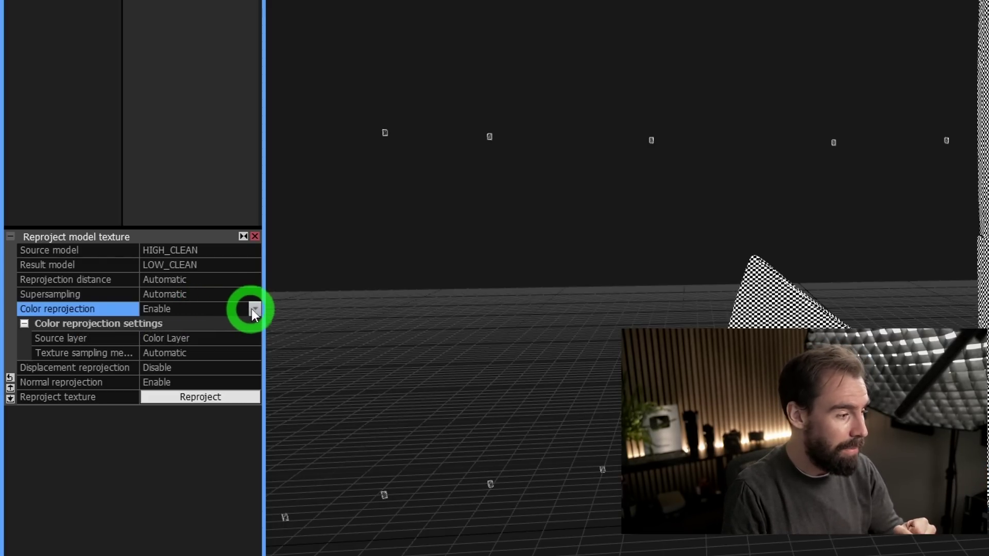
Check the Source layer options and expand HIGH_CLEAN to reveal its Color Layer.
click(70, 340)
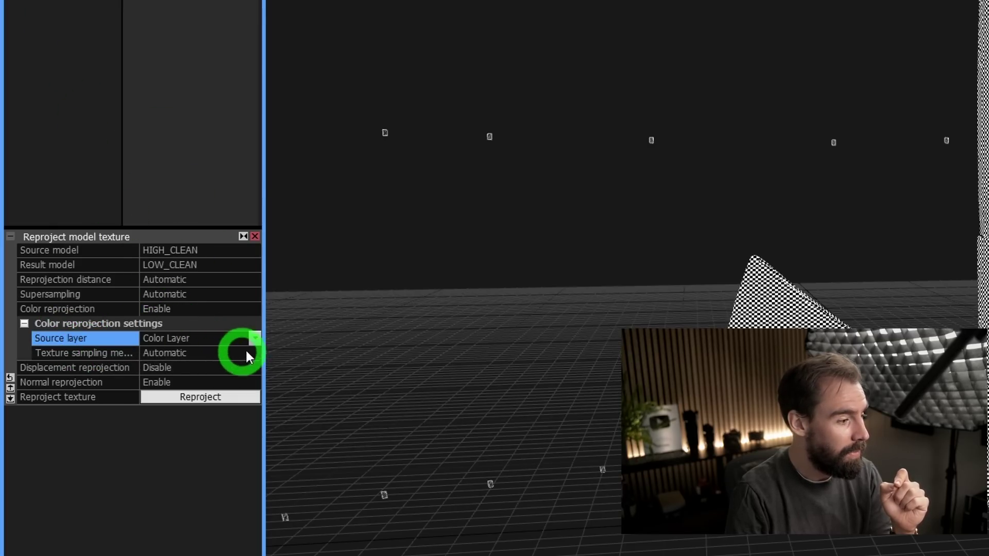
click(255, 338)
click(257, 337)
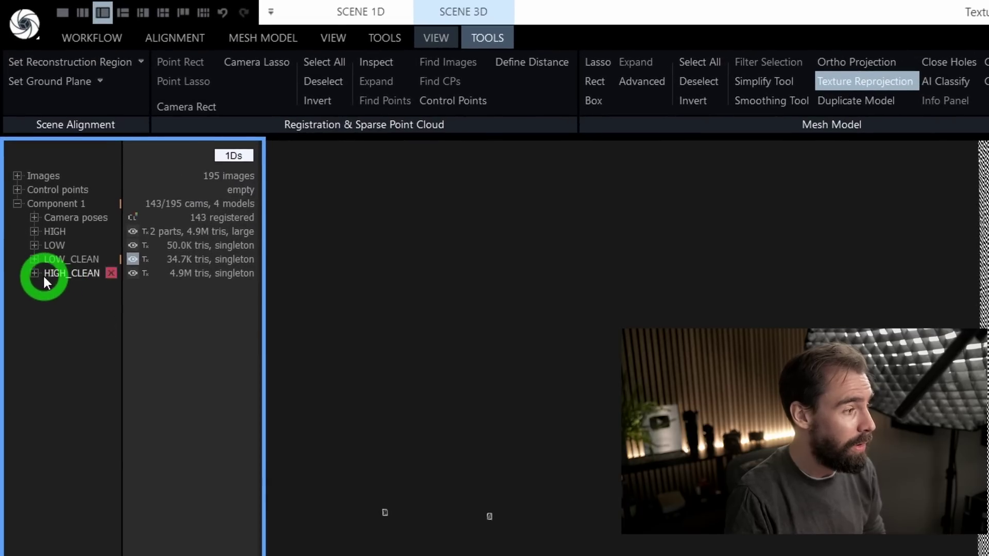
click(34, 273)
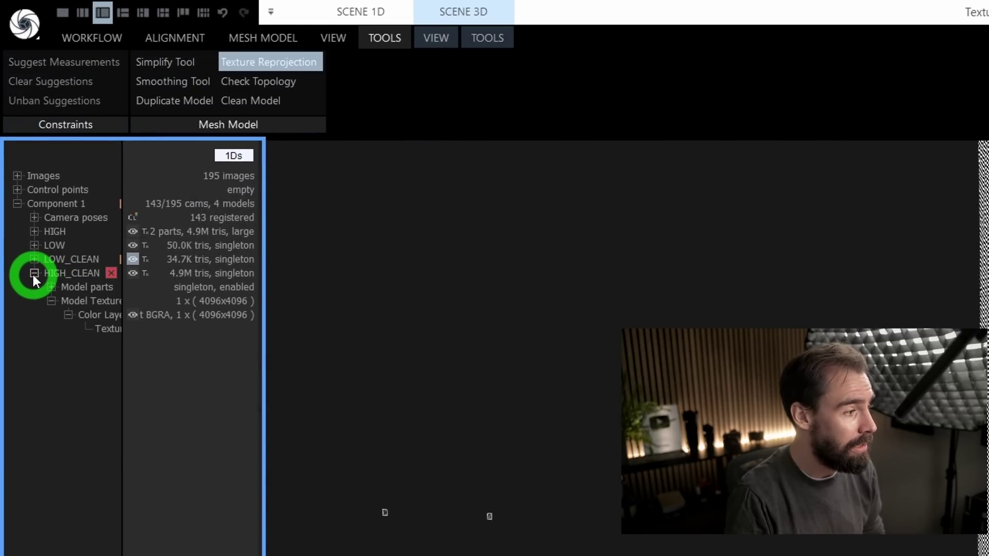
drag(122, 373, 157, 372)
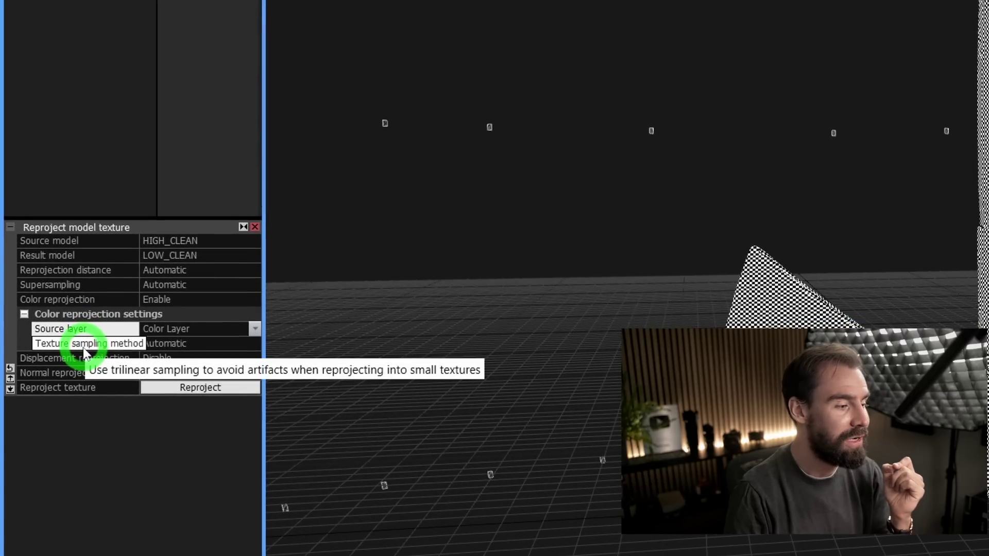
Try Nearest texture sampling, then set it back to Automatic.
click(237, 344)
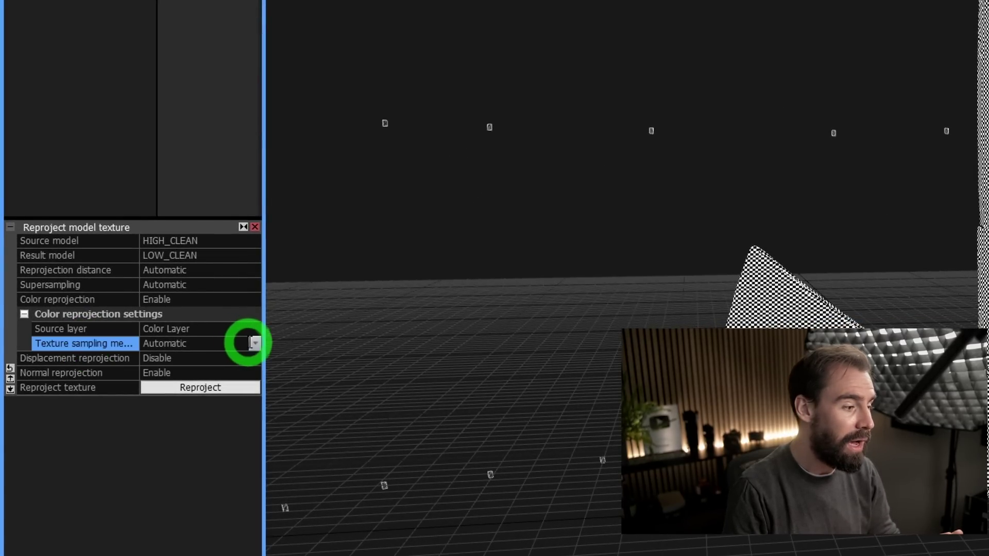
click(255, 344)
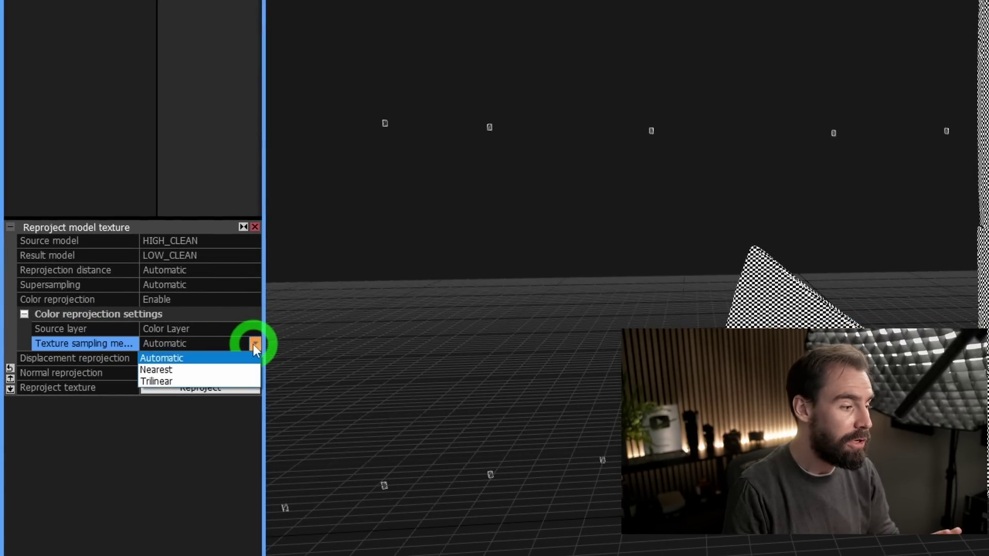
click(234, 370)
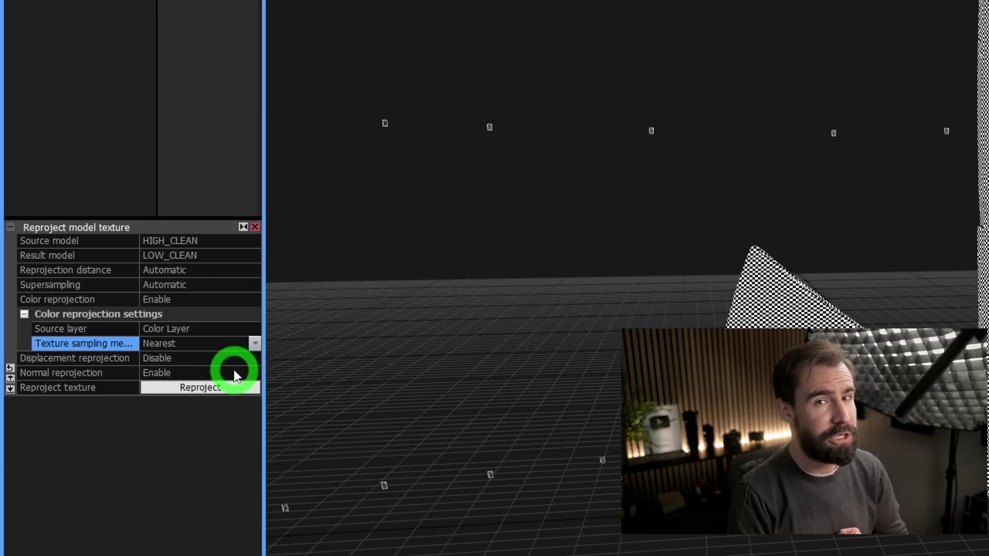
click(254, 343)
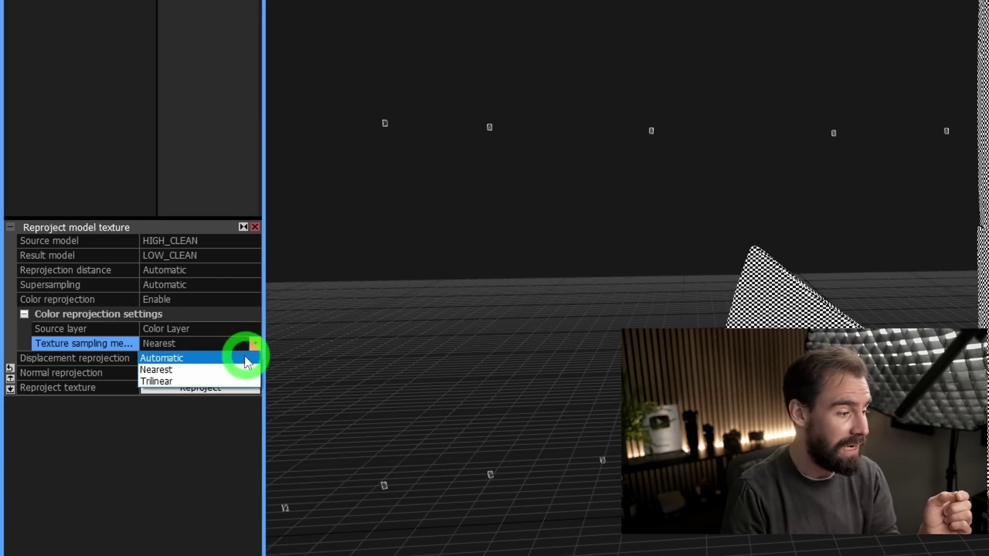
click(240, 359)
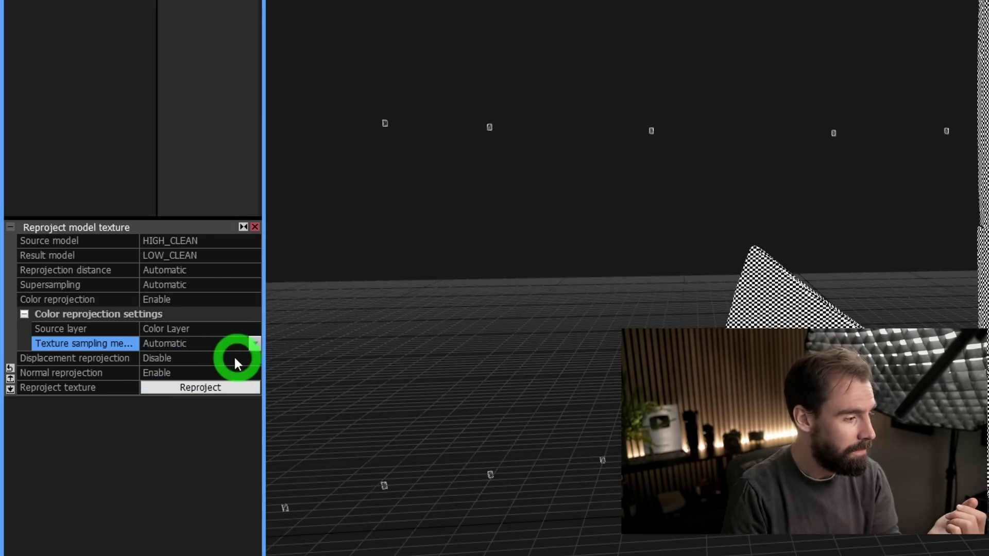
click(96, 359)
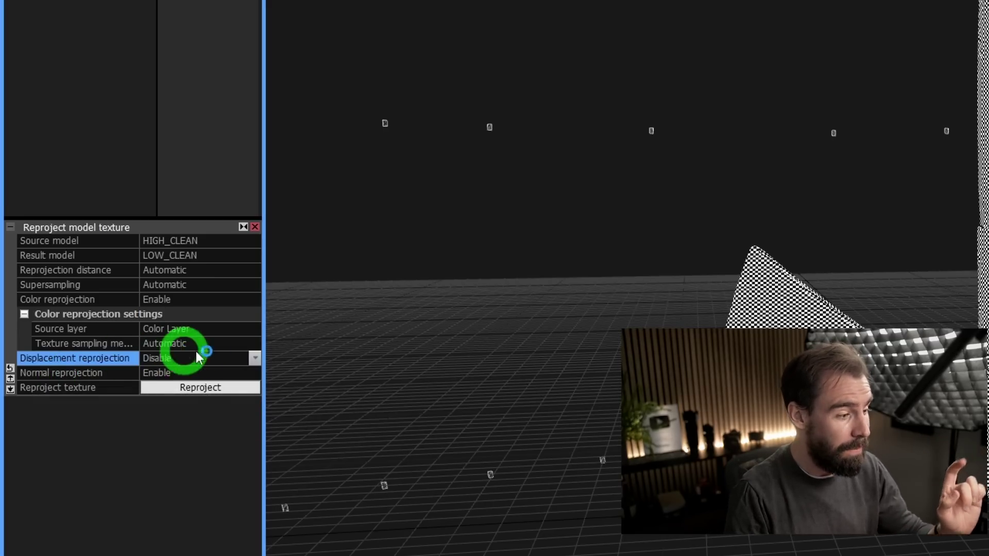
Enable displacement reprojection and reproject HIGH_CLEAN's textures onto LOW_CLEAN.
click(255, 358)
click(214, 374)
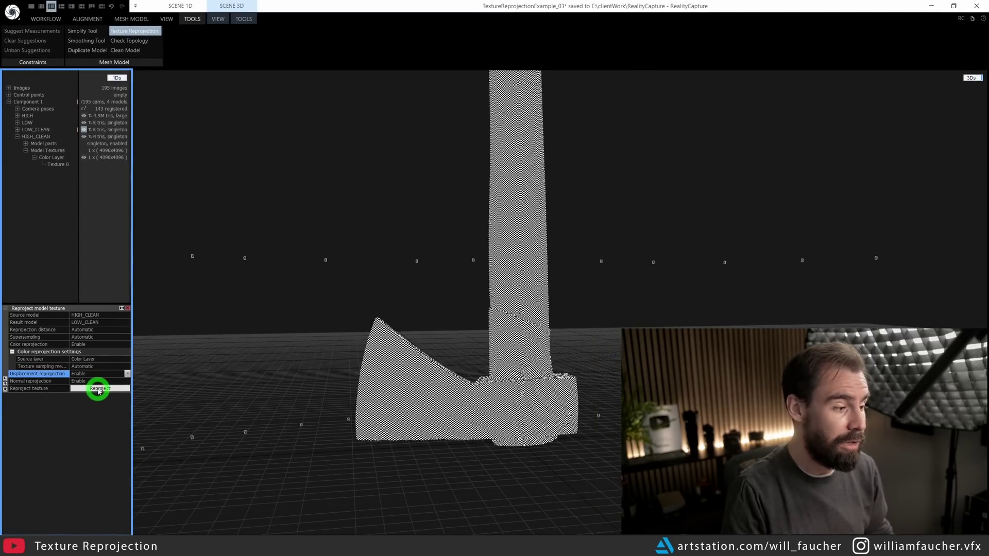
click(99, 388)
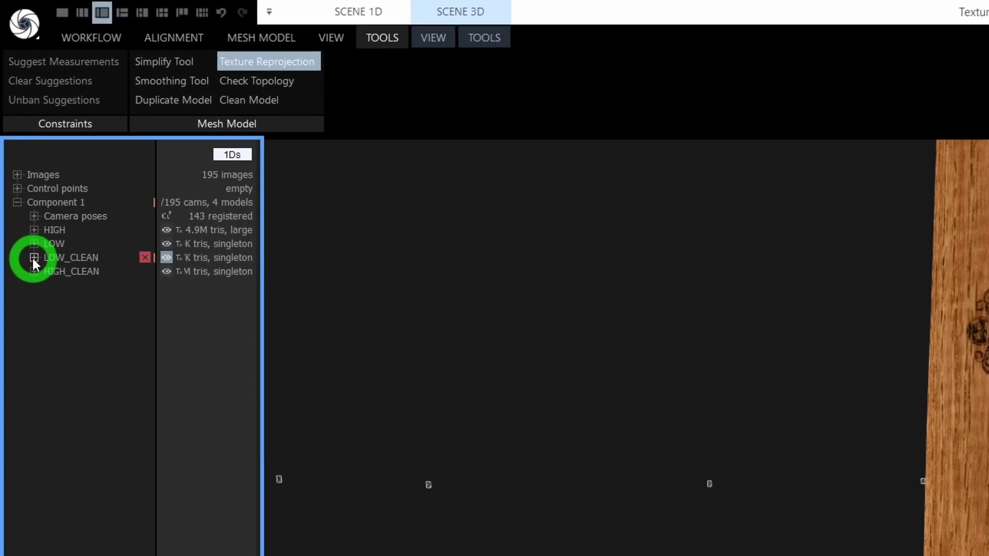
Expand LOW_CLEAN's Model Textures and display the Displacement layer on the axe.
click(17, 129)
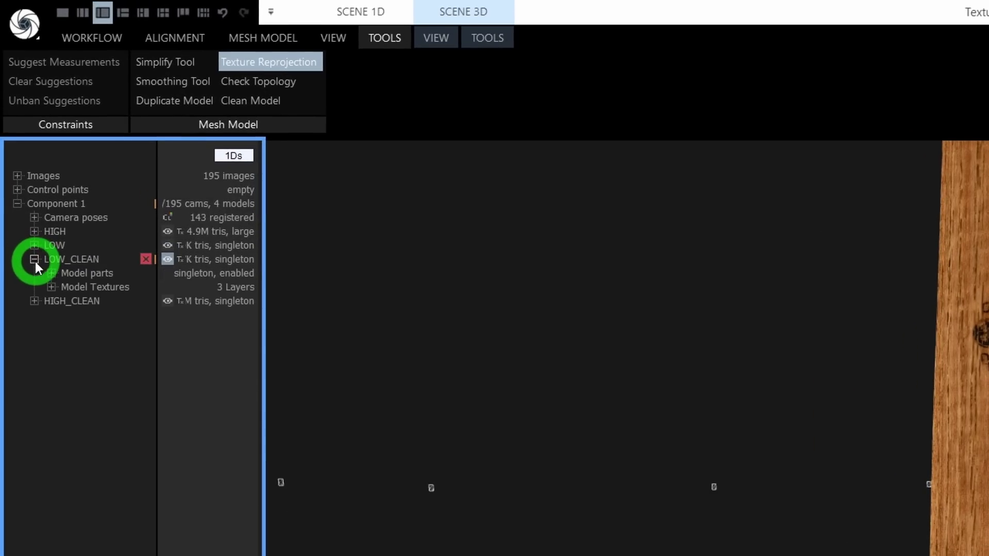
click(52, 287)
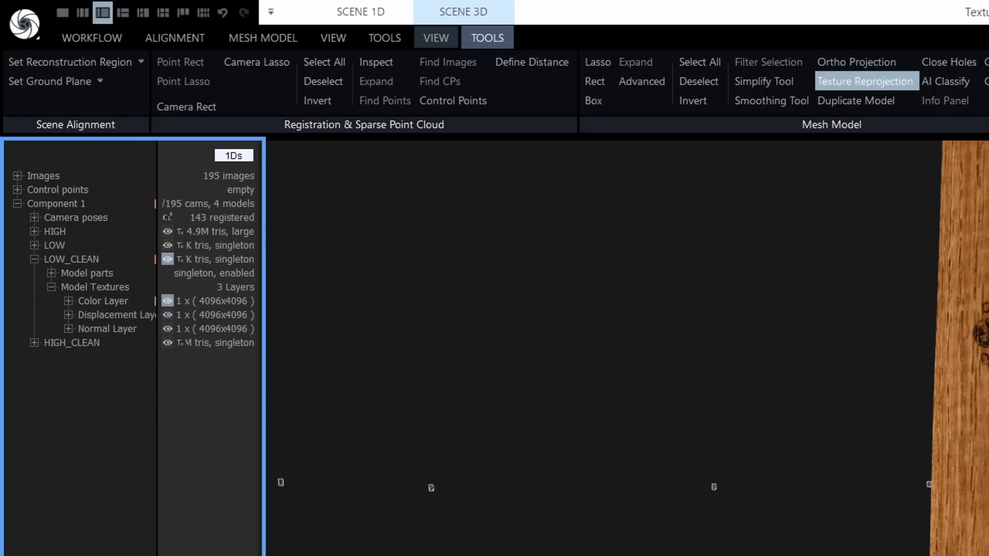
click(570, 314)
mouse_move(152, 318)
mouse_down()
mouse_move(163, 331)
mouse_move(168, 317)
mouse_up()
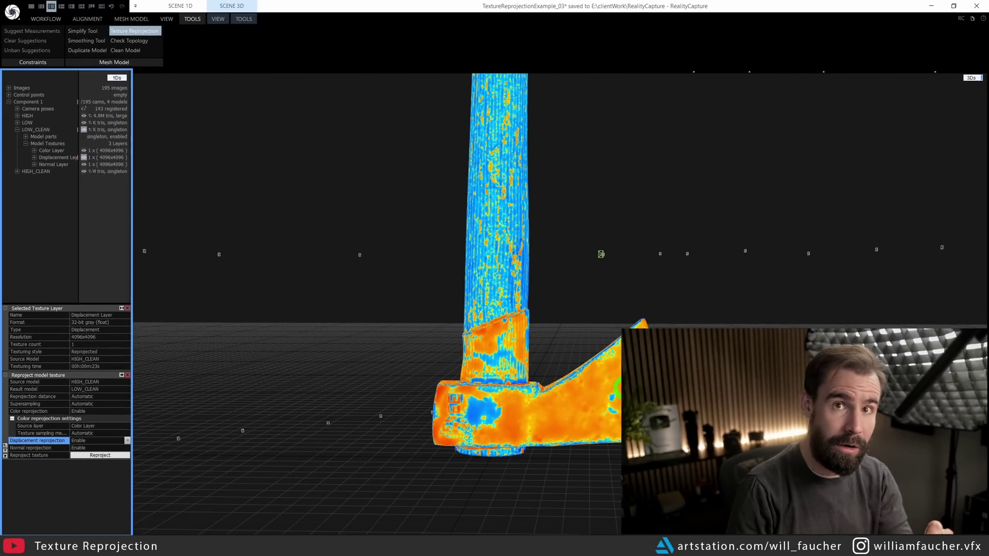
Switch the axe's display to the reprojected Normal layer.
drag(567, 206, 556, 206)
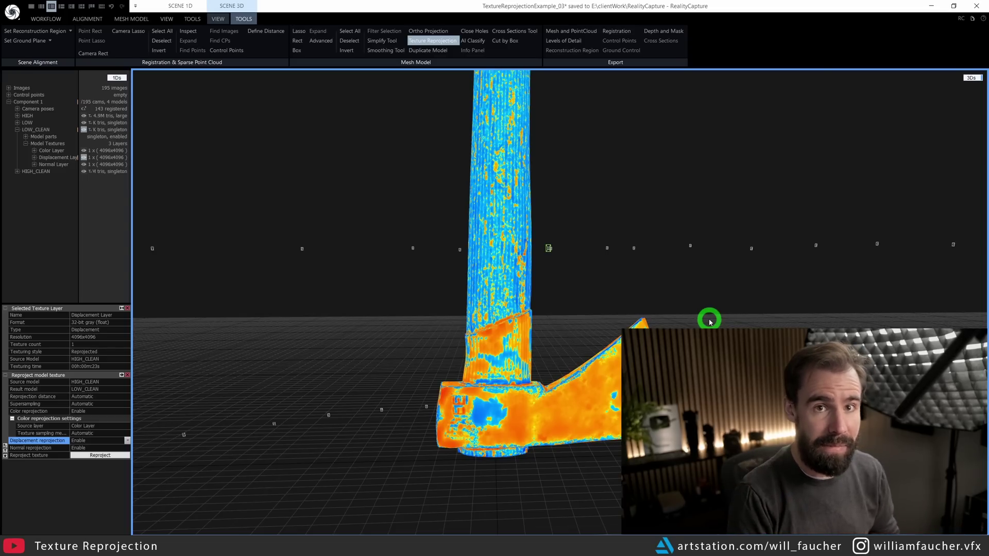
click(83, 164)
scroll(619, 318, up, 3)
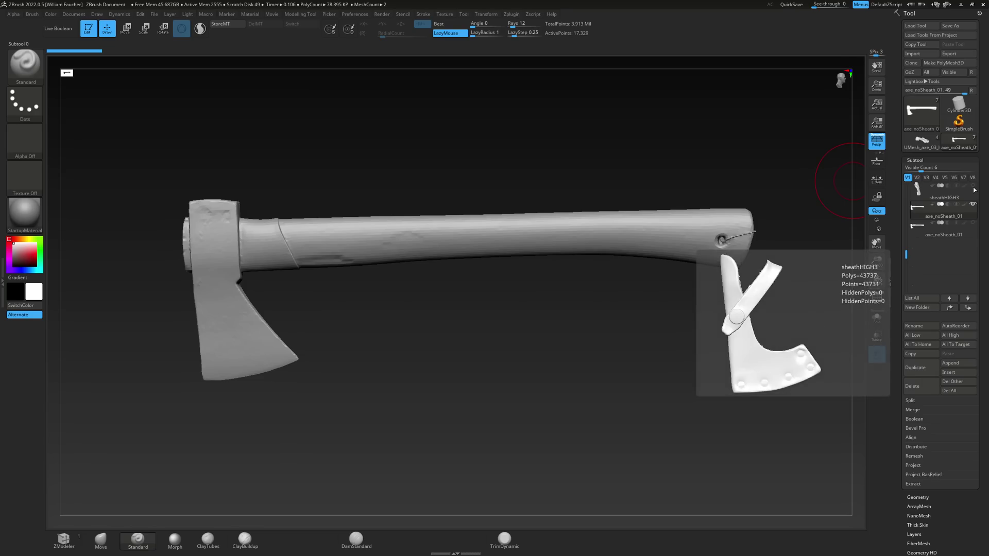
Toggle the sheathHIGH3 subtool's visibility to compare, leaving the sheath shown.
click(973, 189)
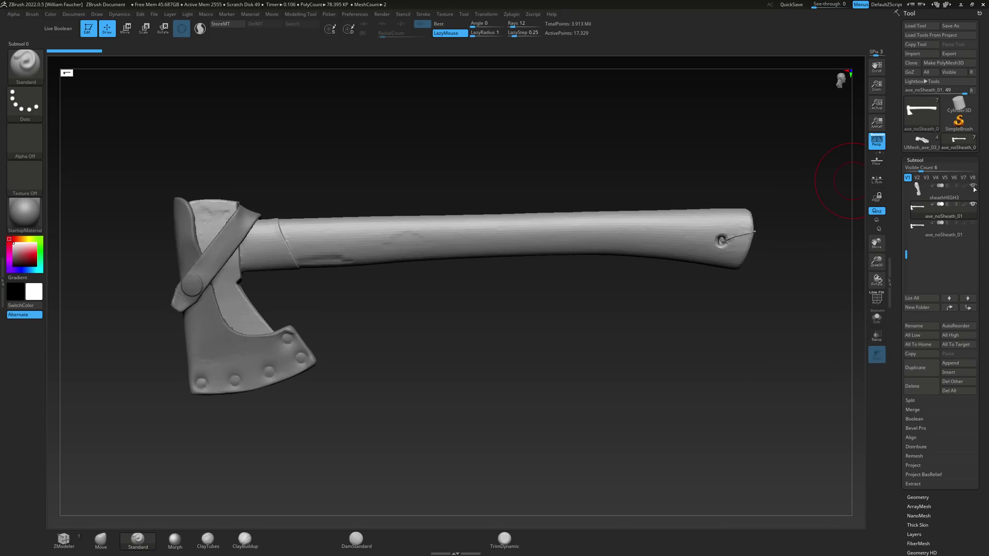
click(973, 188)
click(973, 188)
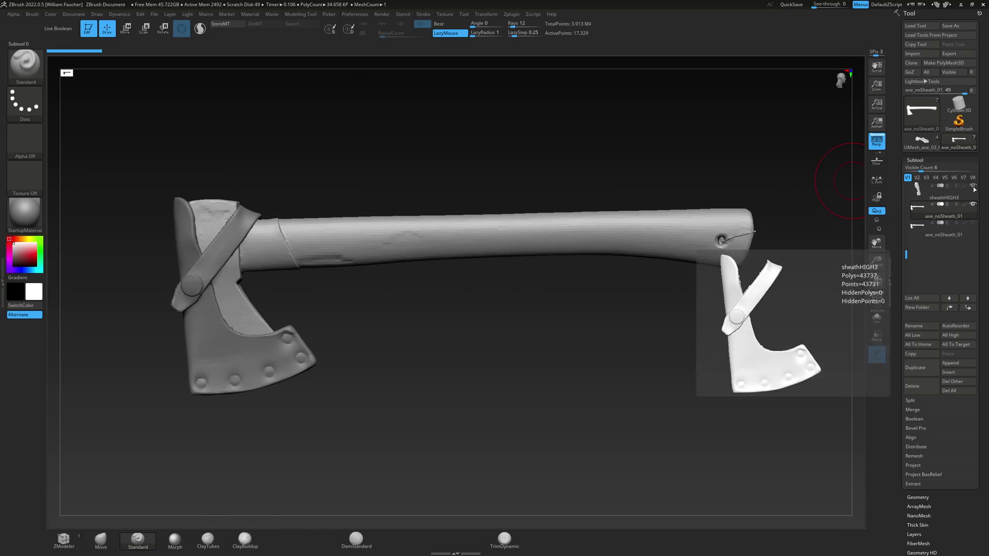